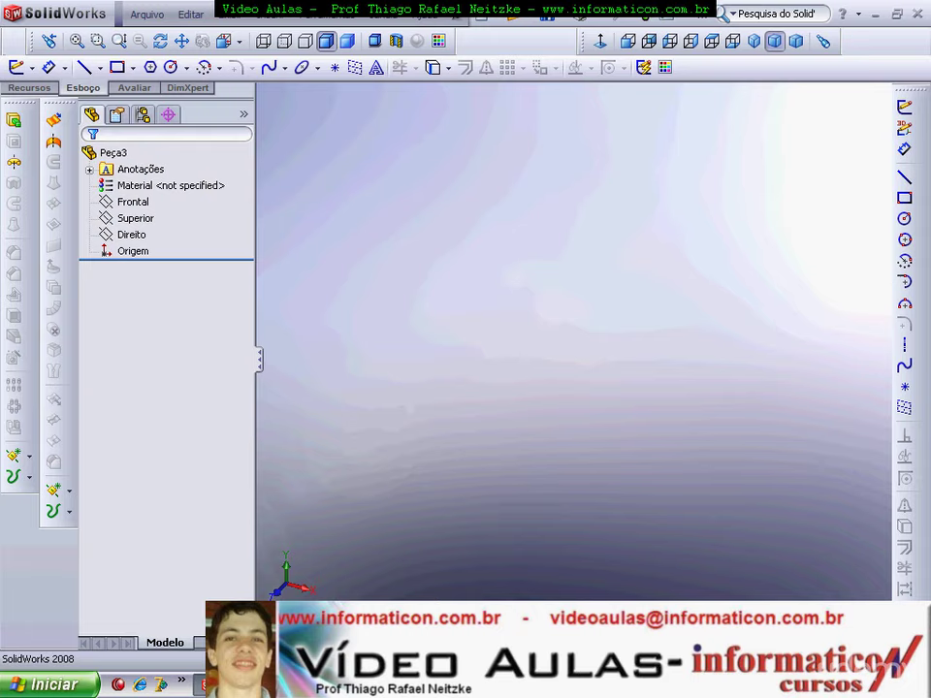
# Create a new, empty part document (Peça)
pyautogui.click(483, 21)
pyautogui.click(56, 58)
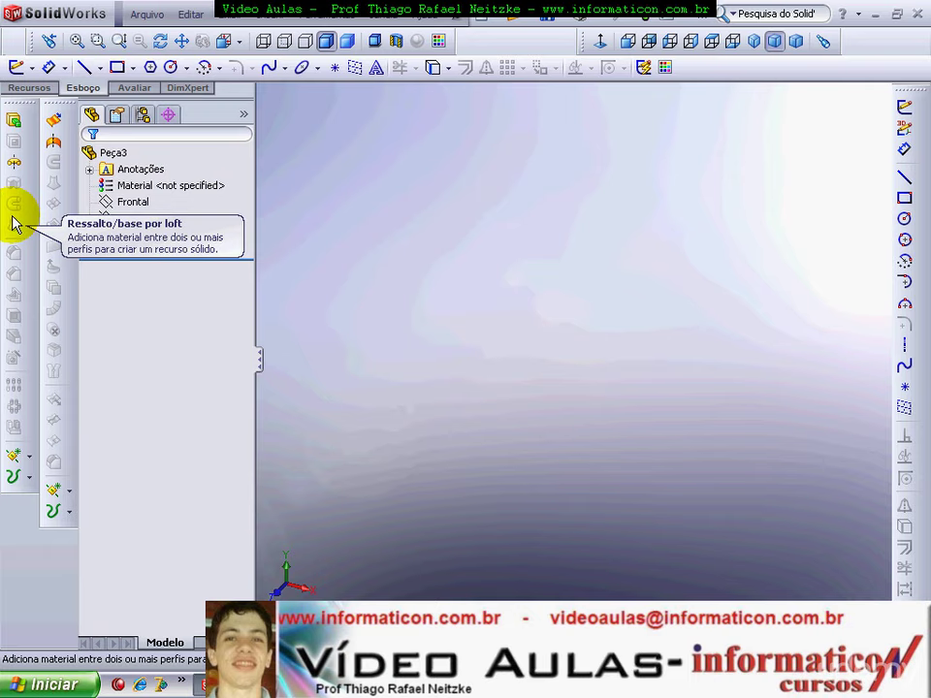
# Sketch a circle centred on the origin on the Frontal plane
pyautogui.click(126, 200)
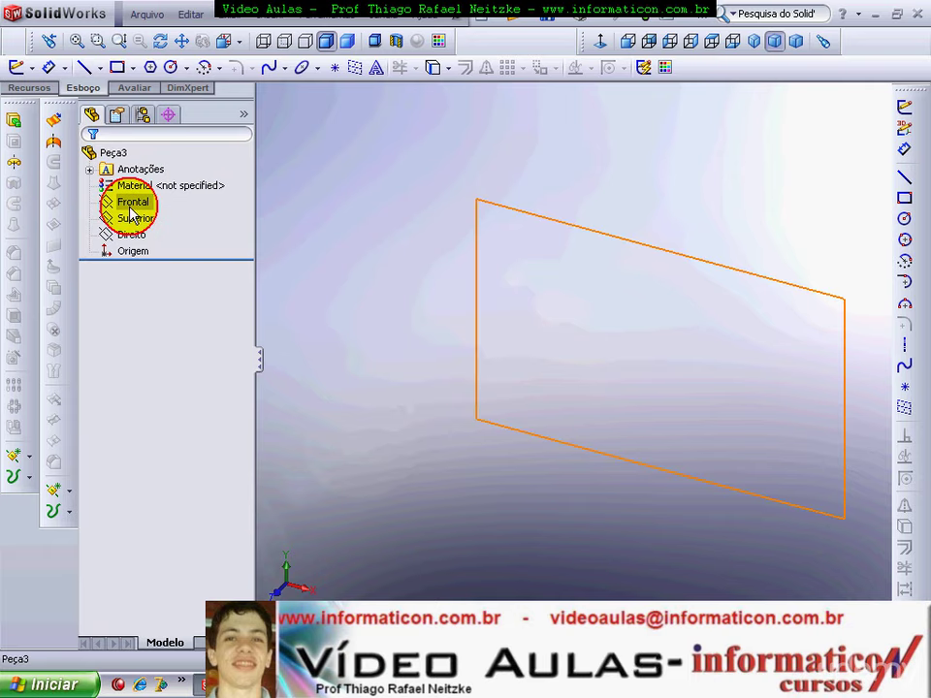
pyautogui.click(904, 110)
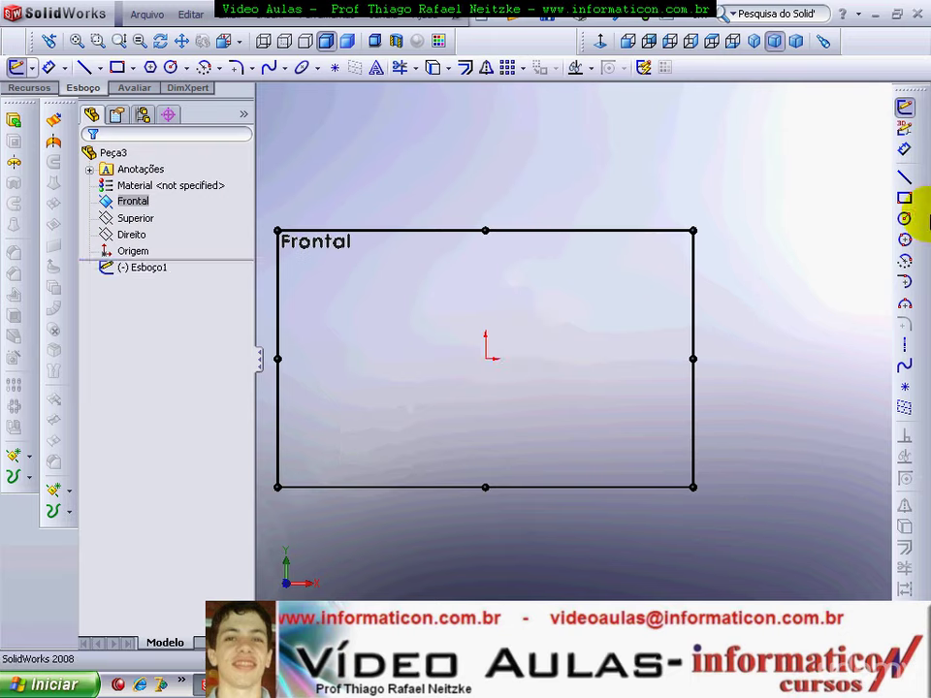
pyautogui.click(904, 218)
pyautogui.click(485, 359)
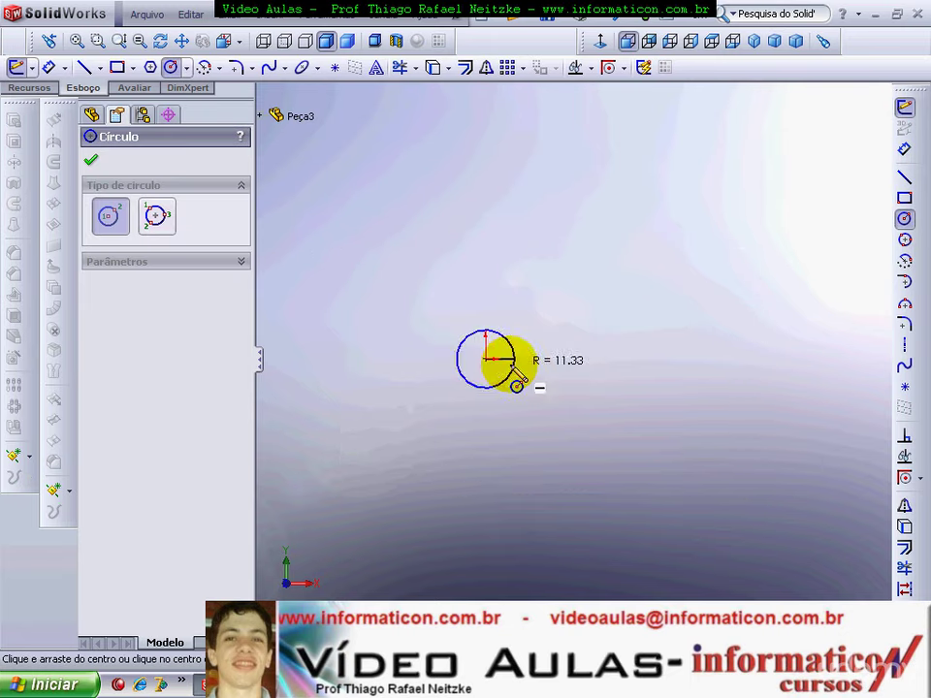
pyautogui.click(615, 359)
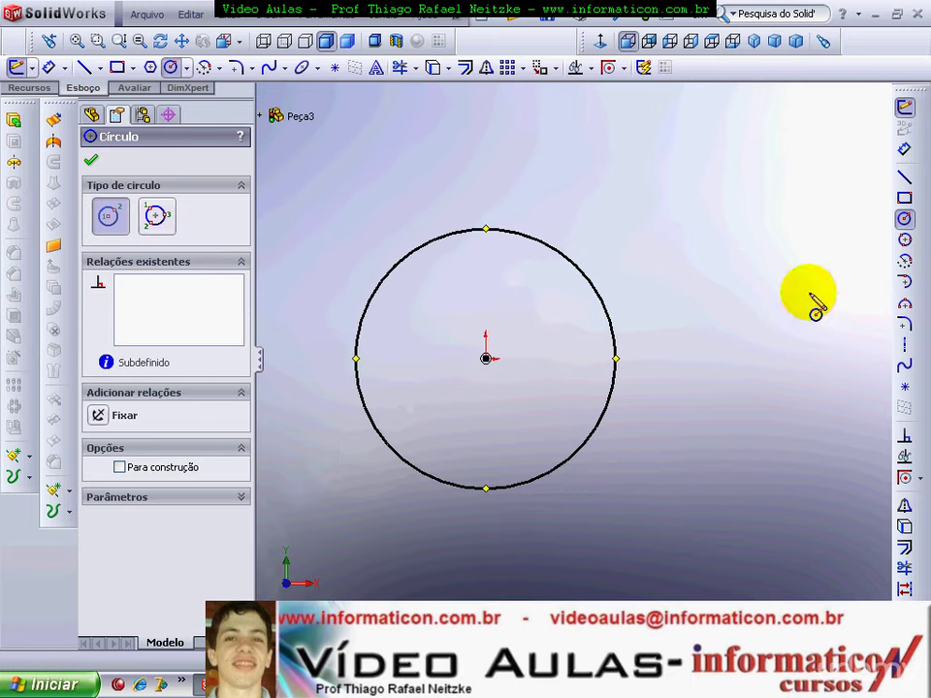
pyautogui.click(832, 120)
# Create Plano1 parallel to Frontal at a 150 mm offset
pyautogui.click(753, 40)
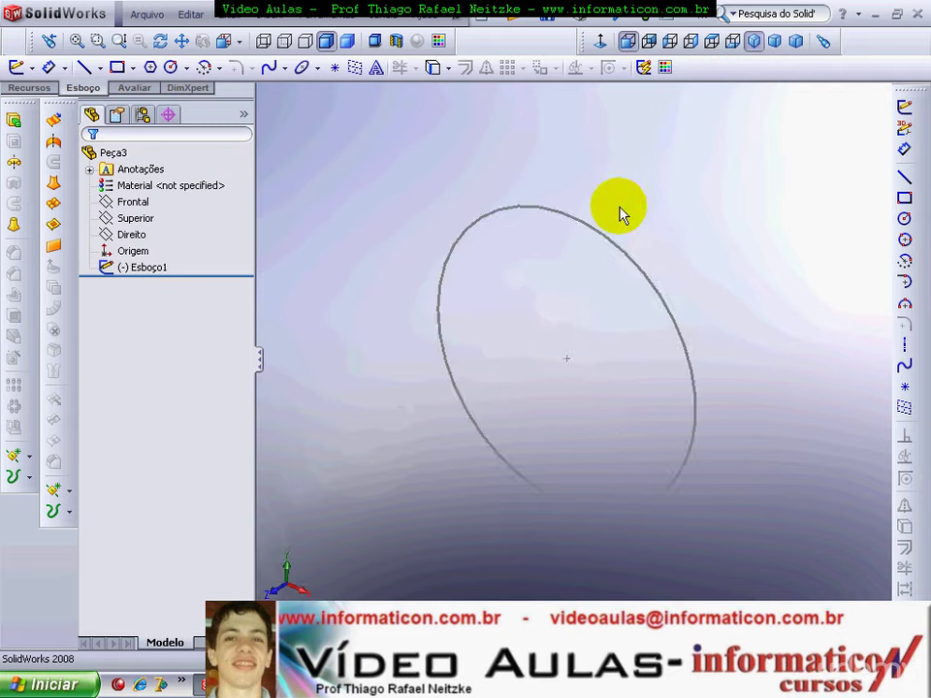
pyautogui.click(136, 202)
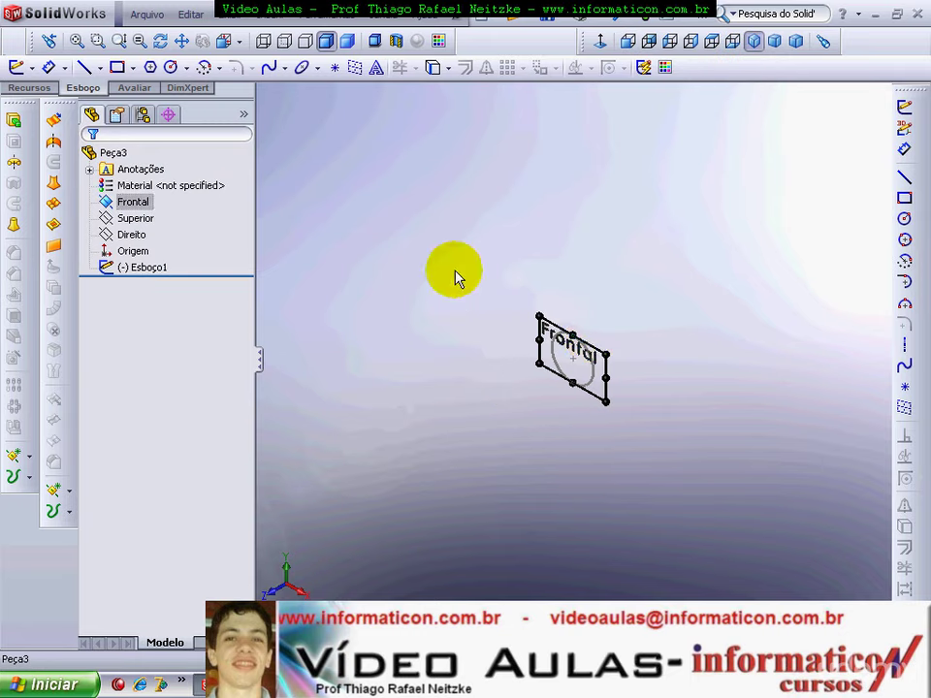
pyautogui.keyDown('ctrl'); pyautogui.moveTo(594, 338); pyautogui.dragTo(674, 309); pyautogui.keyUp('ctrl')
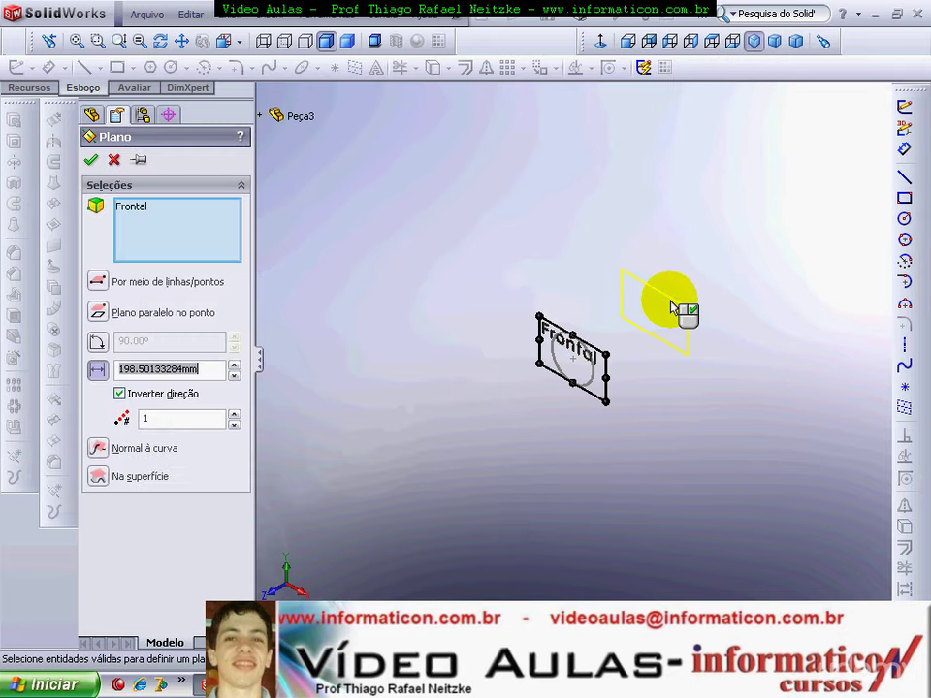
pyautogui.write('150.00mm')
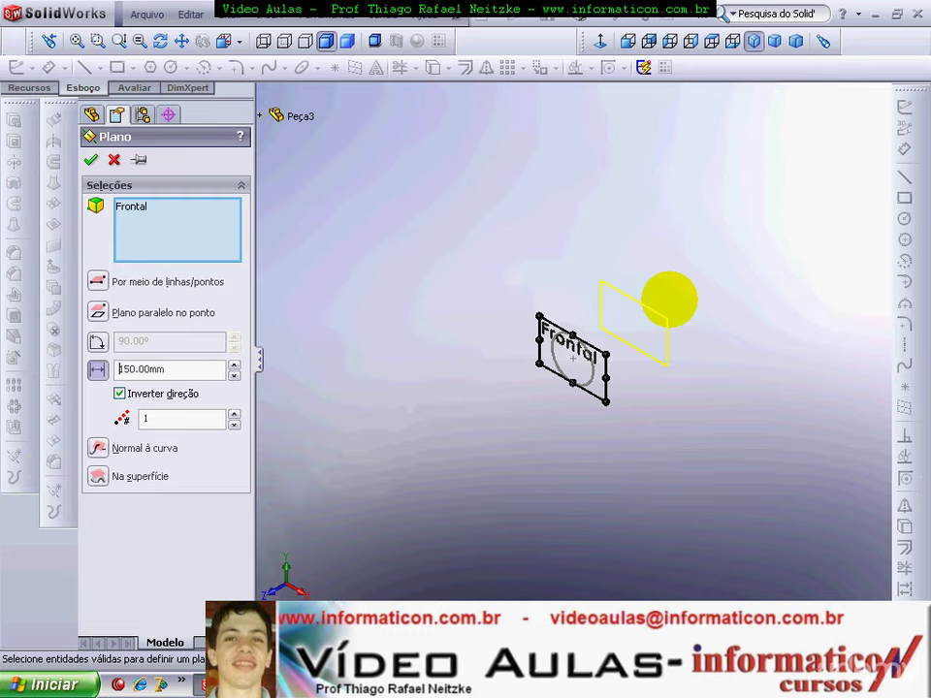
pyautogui.press('Return')
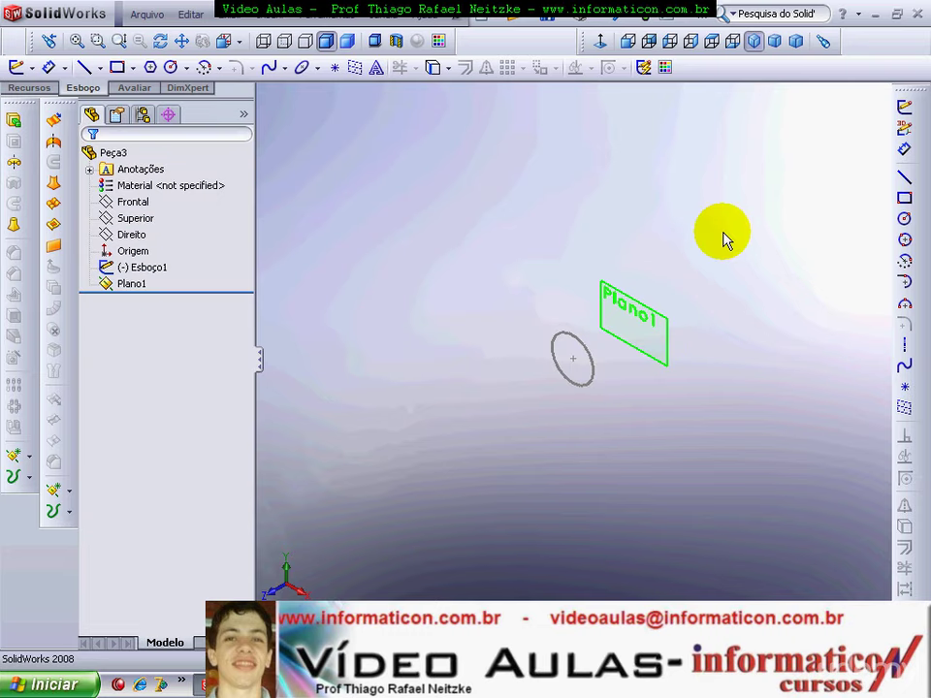
# Fit the view and hide Plano1
pyautogui.press('f')
pyautogui.rightClick(137, 282)
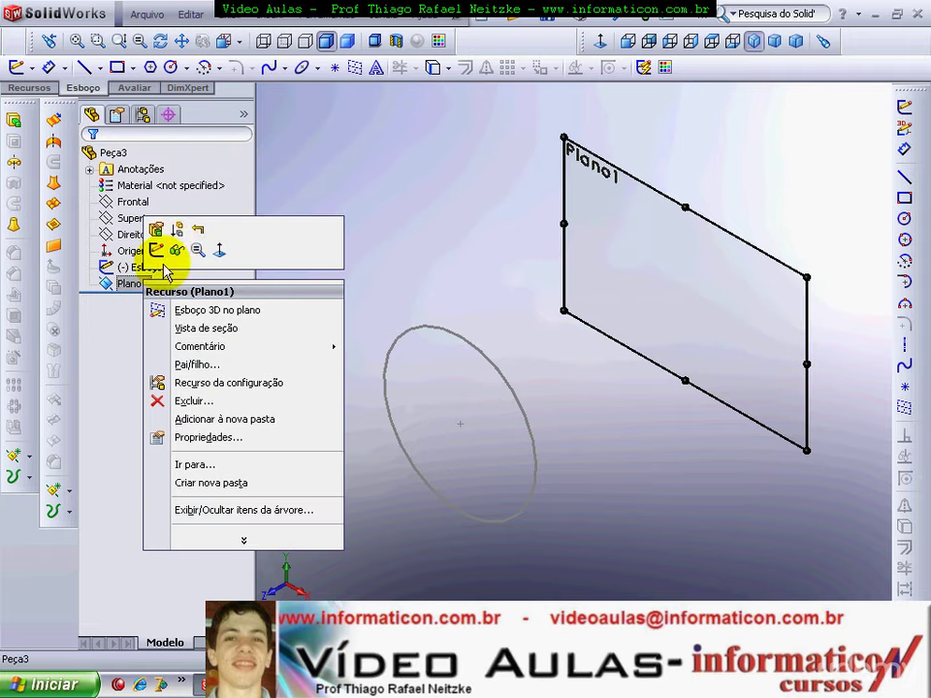
pyautogui.click(179, 254)
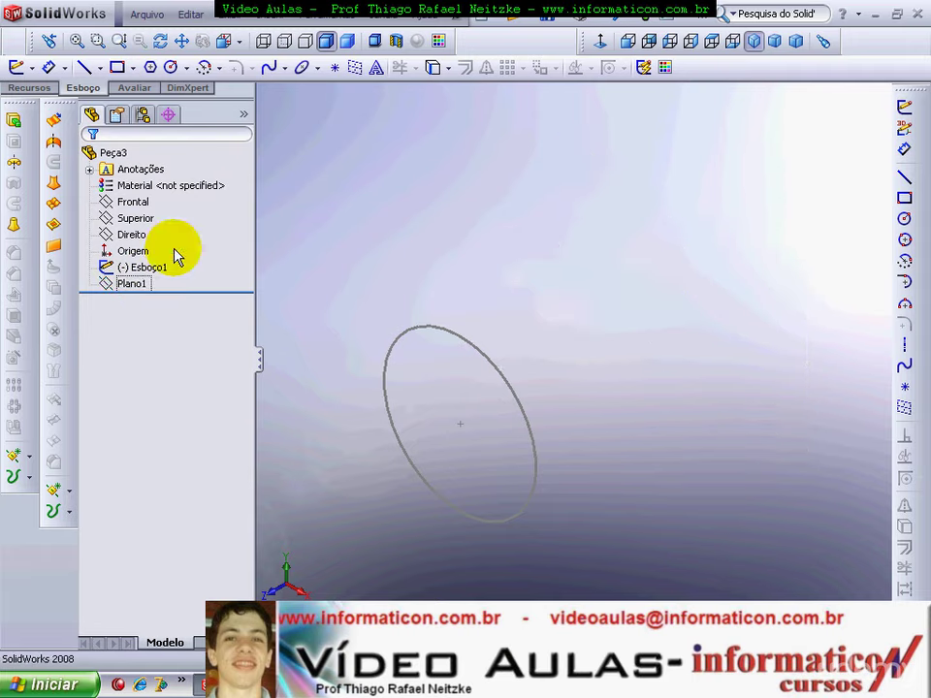
# On Plano1, sketch a corner rectangle enclosing the circle's outline
pyautogui.click(131, 284)
pyautogui.click(904, 107)
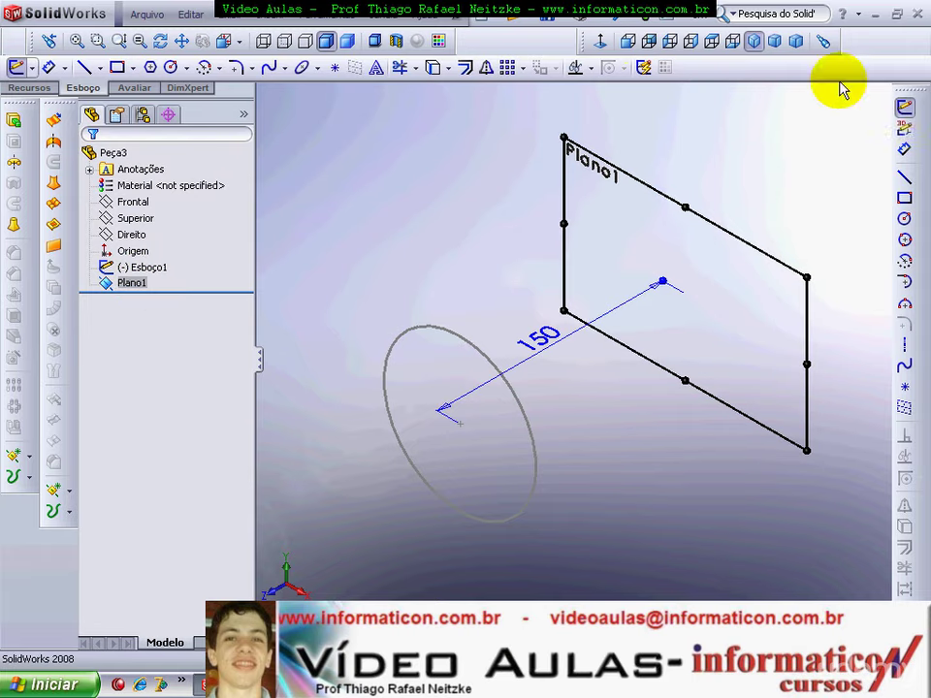
pyautogui.click(906, 199)
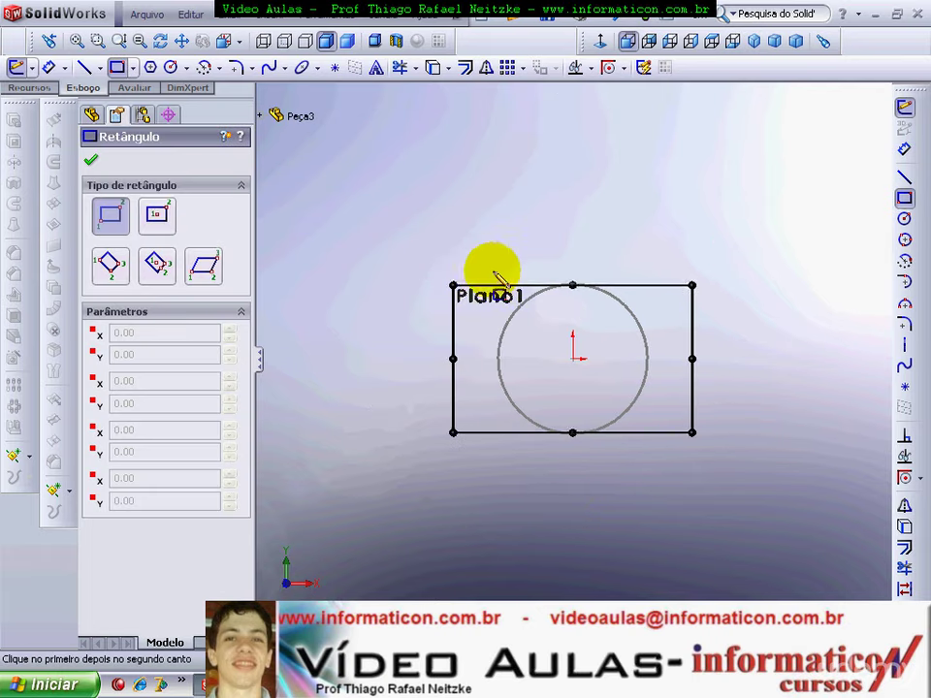
pyautogui.click(481, 267)
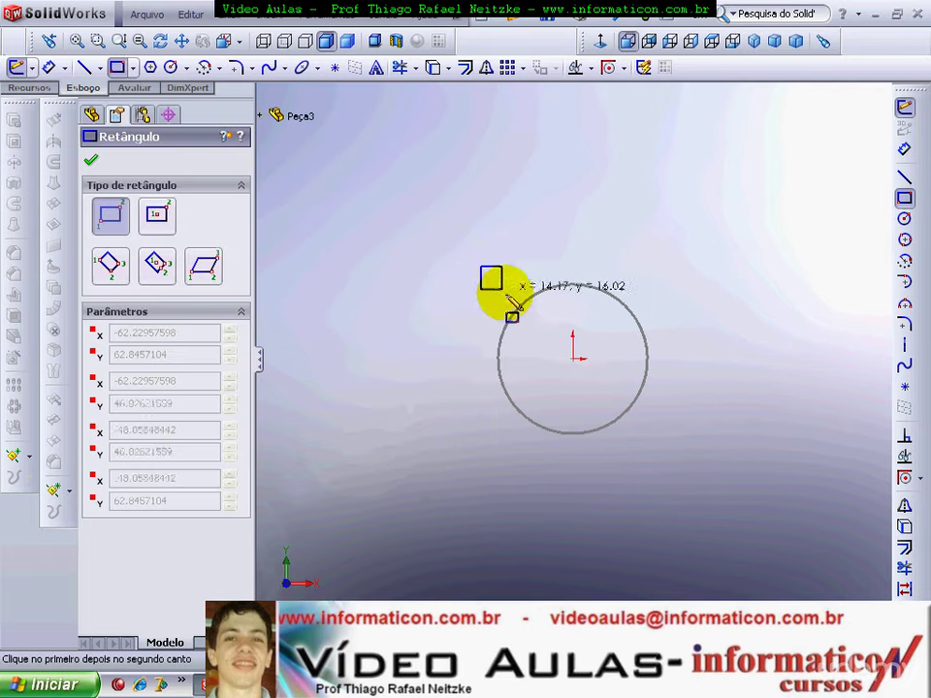
pyautogui.click(666, 446)
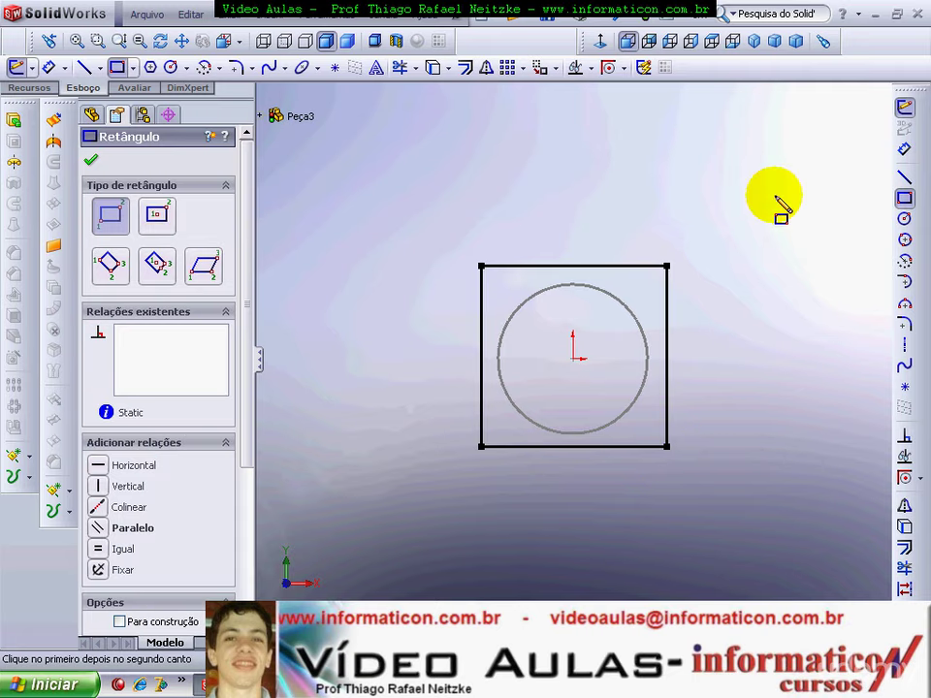
pyautogui.click(829, 135)
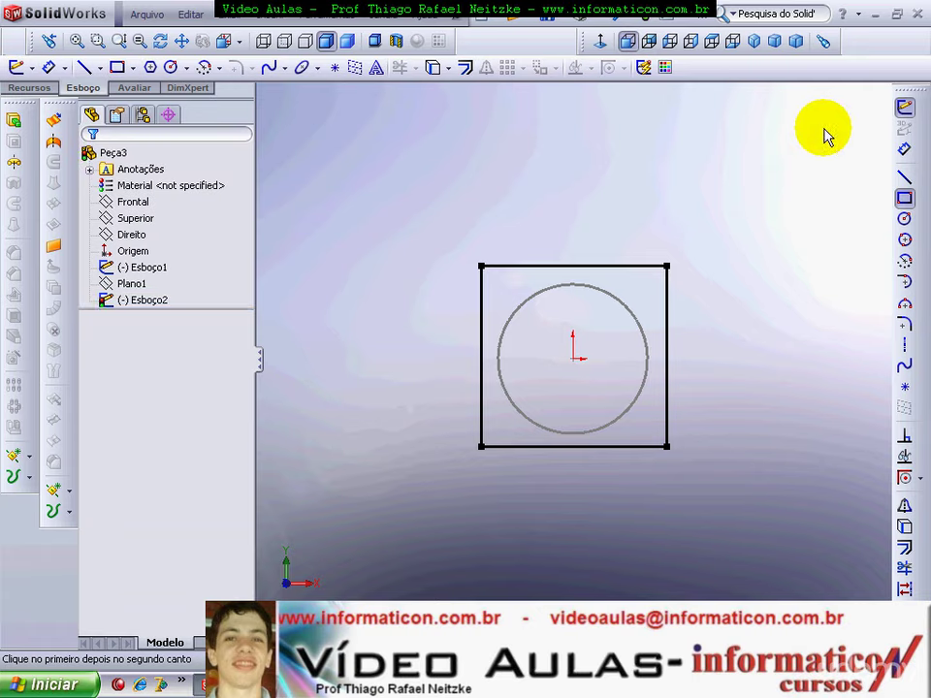
pyautogui.click(755, 42)
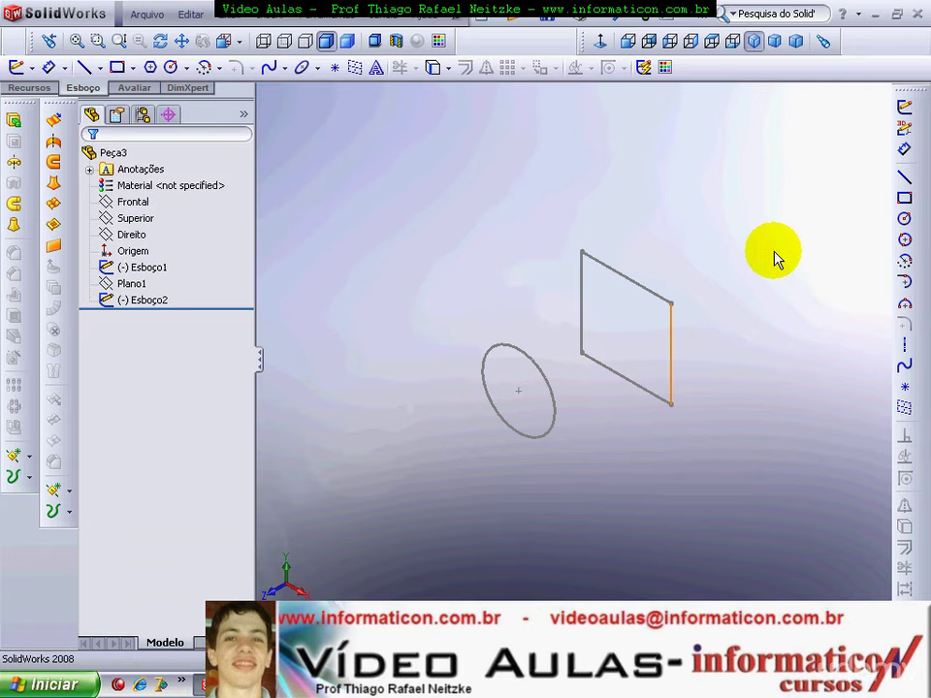
# Create Plano2 offset further out from Plano1 and hide it
pyautogui.click(132, 283)
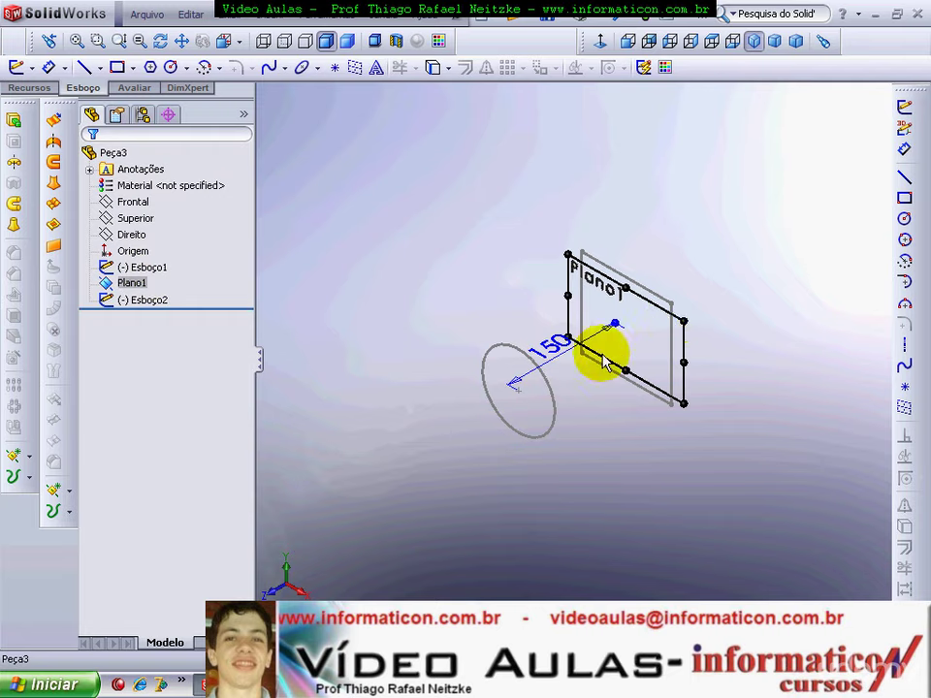
pyautogui.moveTo(675, 317)
pyautogui.keyDown('ctrl'); pyautogui.mouseDown()
pyautogui.moveTo(721, 276)
pyautogui.moveTo(792, 251)
pyautogui.moveTo(798, 262)
pyautogui.moveTo(795, 253)
pyautogui.mouseUp(); pyautogui.keyUp('ctrl')
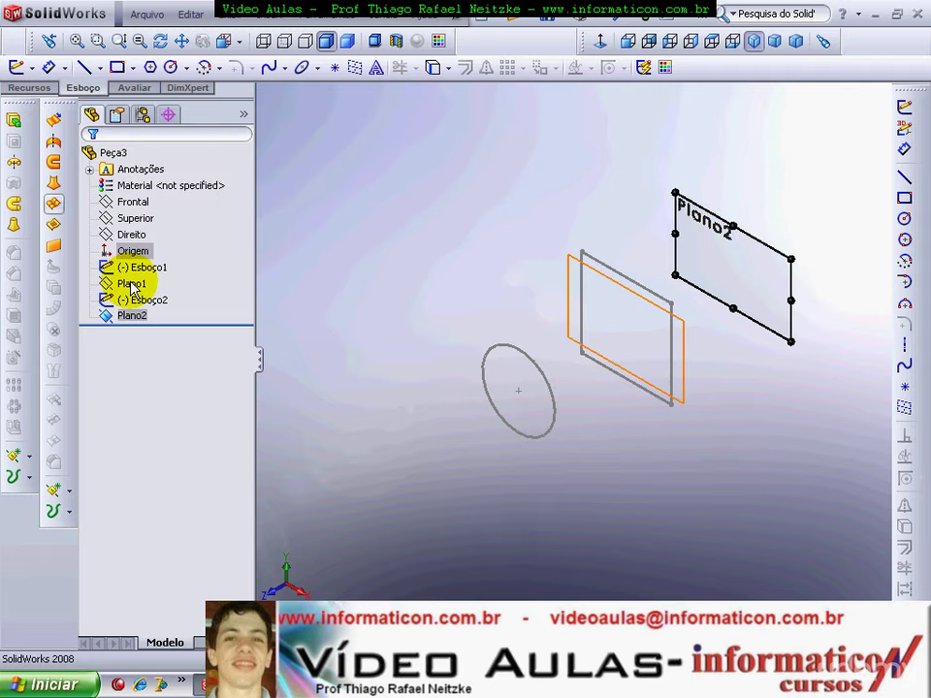
pyautogui.rightClick(136, 323)
pyautogui.click(166, 288)
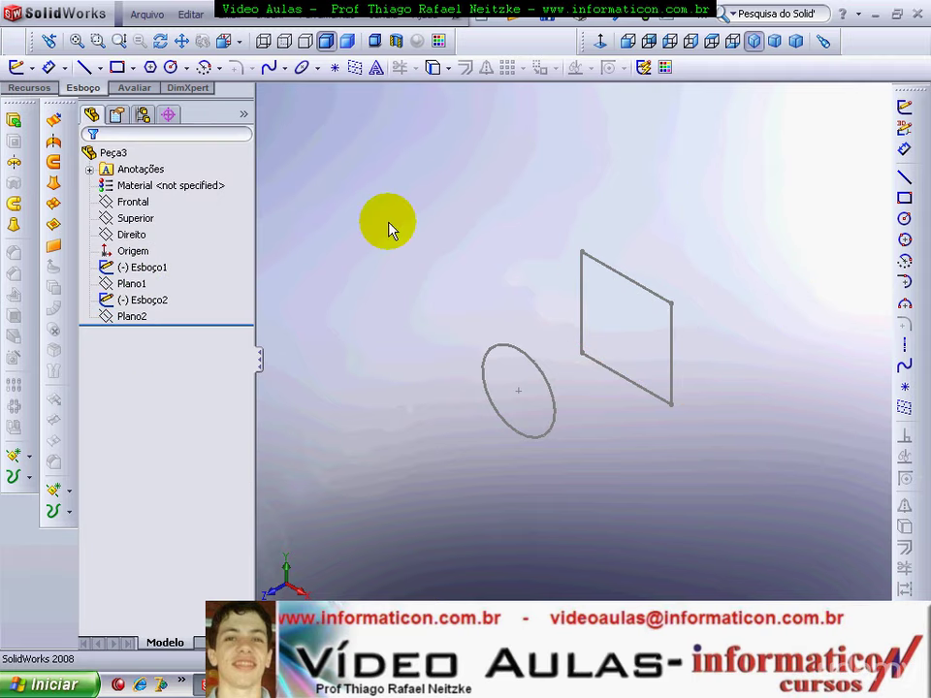
# On Plano2, sketch a small circle centred on the origin inside the base circle
pyautogui.click(132, 316)
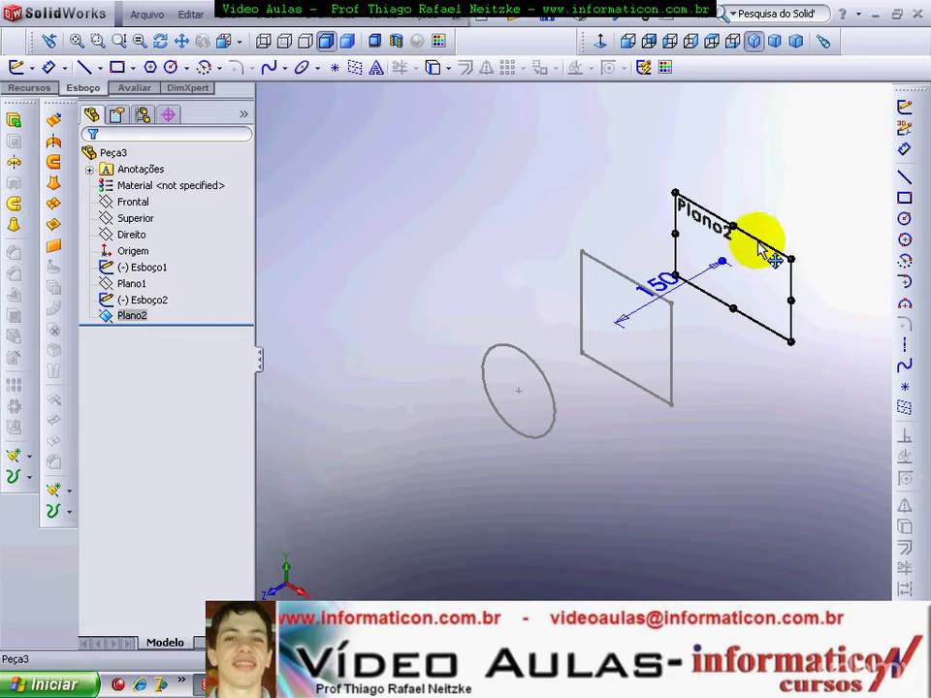
pyautogui.click(908, 113)
pyautogui.click(626, 41)
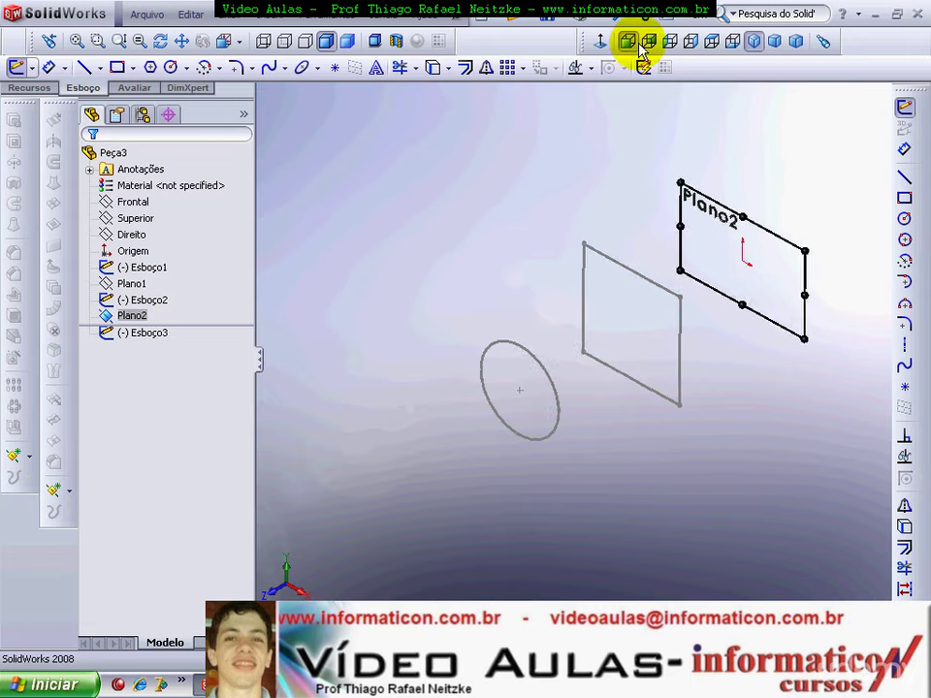
pyautogui.click(903, 243)
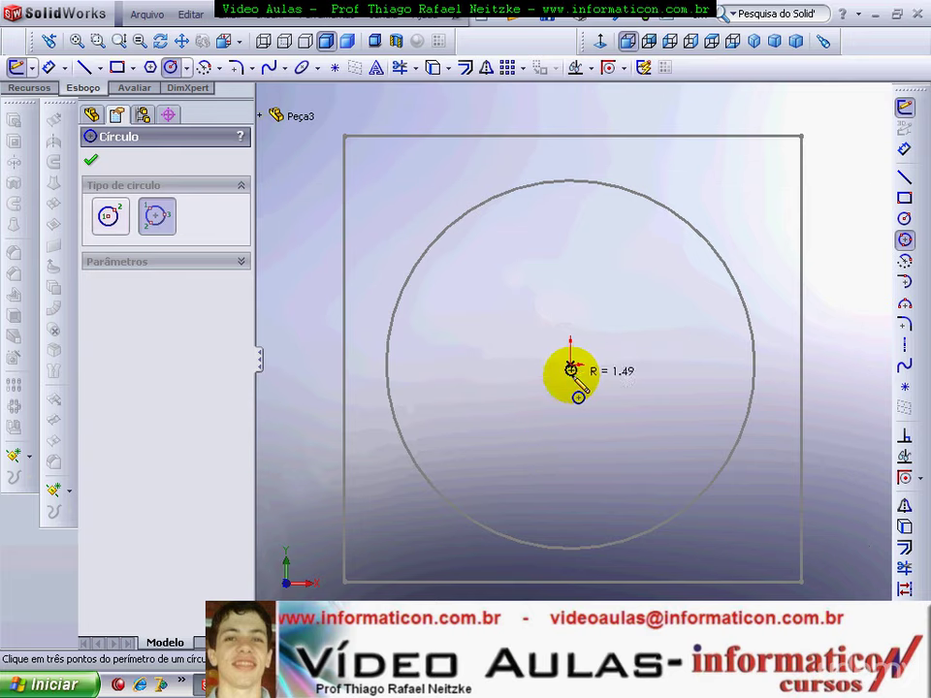
pyautogui.press('Escape')
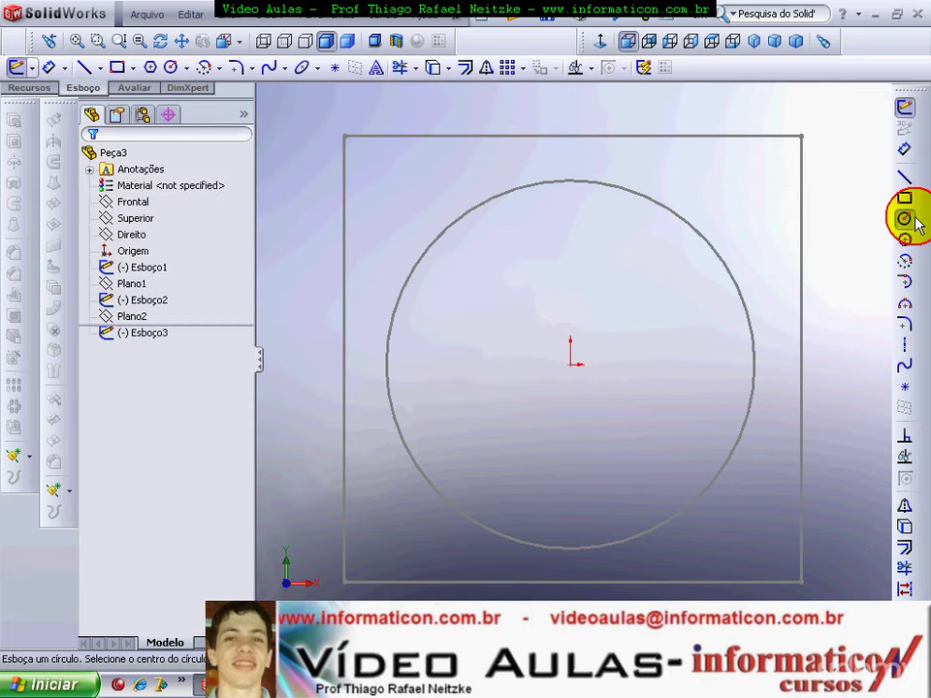
pyautogui.click(904, 218)
pyautogui.click(570, 364)
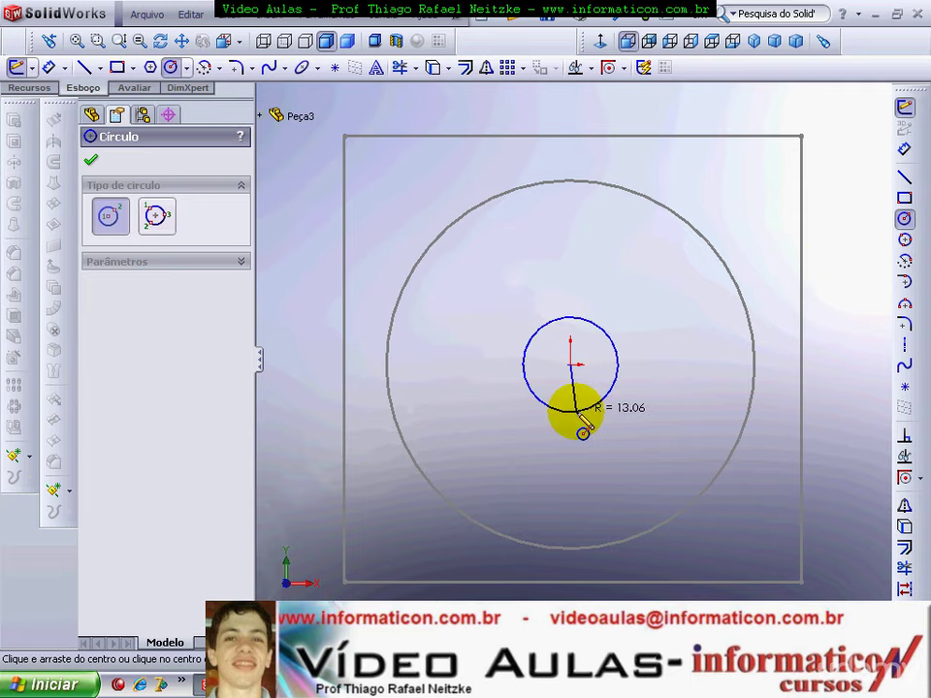
pyautogui.click(581, 453)
pyautogui.scroll(-3, 602, 402)
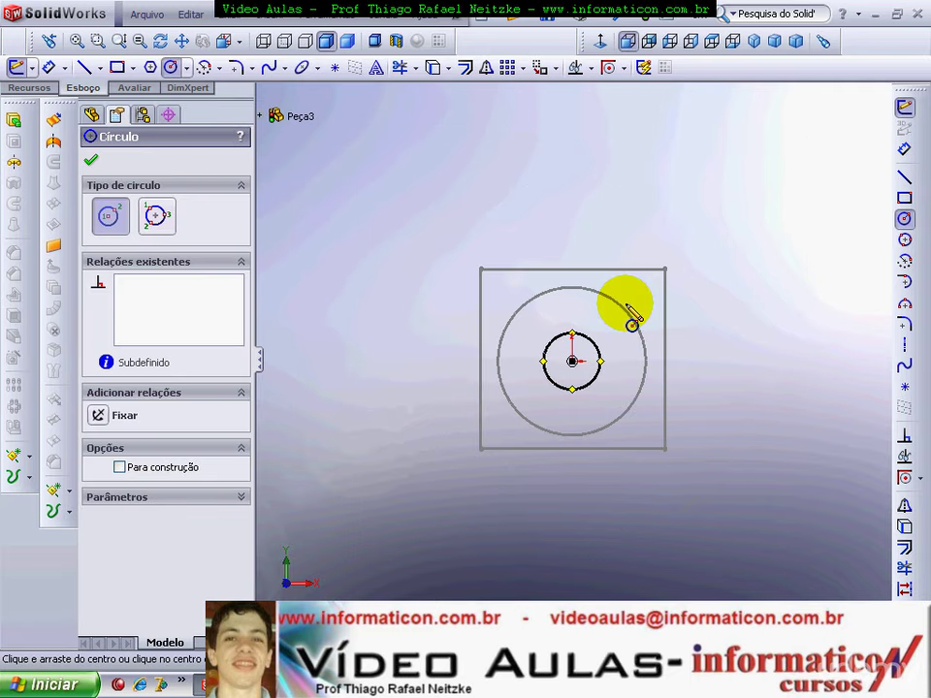
pyautogui.click(845, 121)
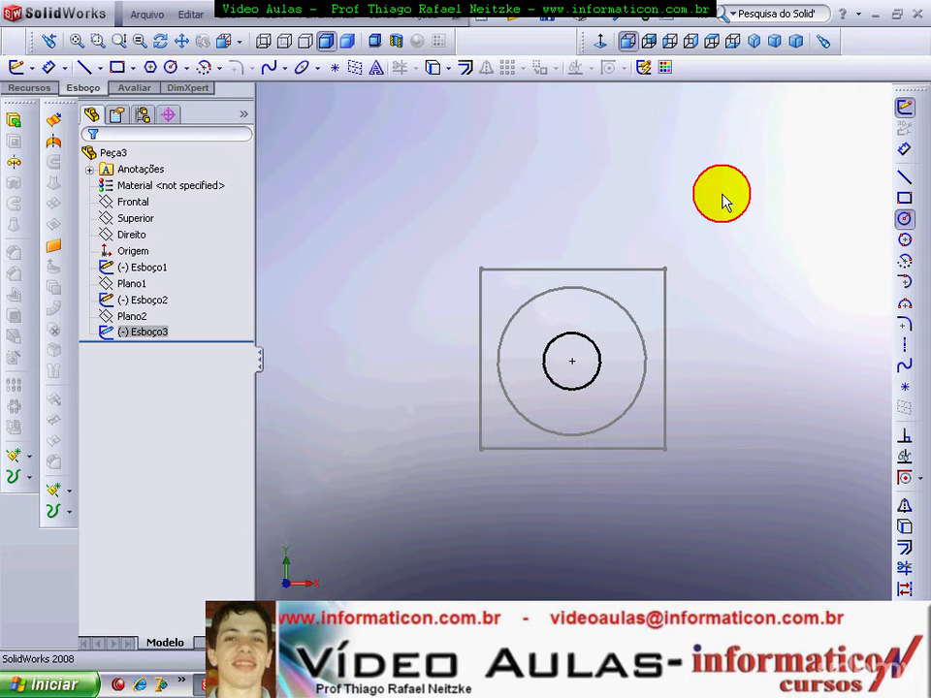
pyautogui.click(755, 41)
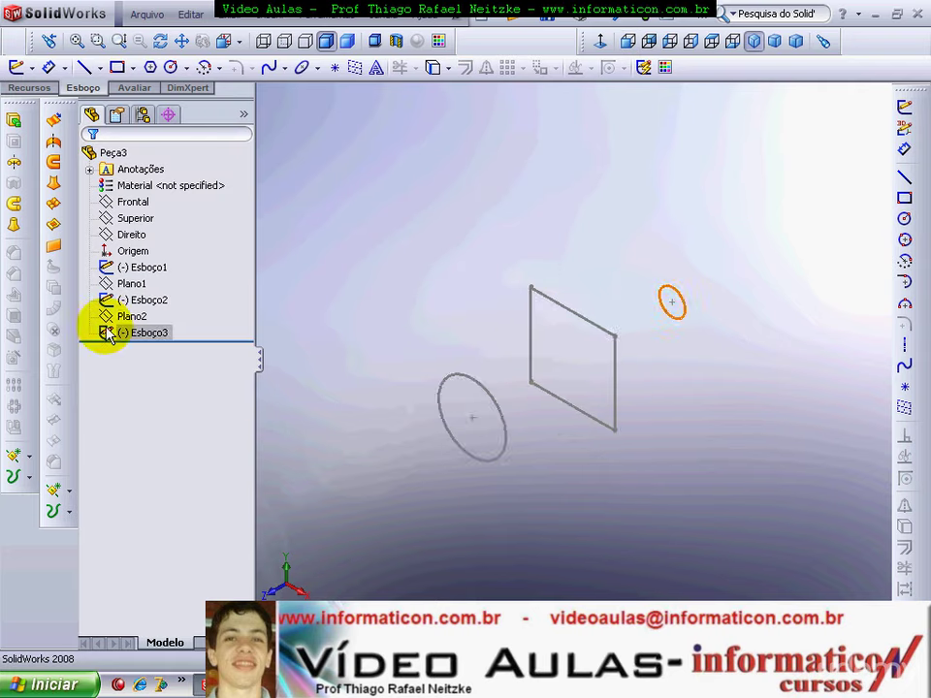
# Create Plano3 offset 150 beyond Plano2 and hide it
pyautogui.click(130, 317)
pyautogui.keyDown('ctrl'); pyautogui.moveTo(657, 320); pyautogui.dragTo(655, 269); pyautogui.keyUp('ctrl')
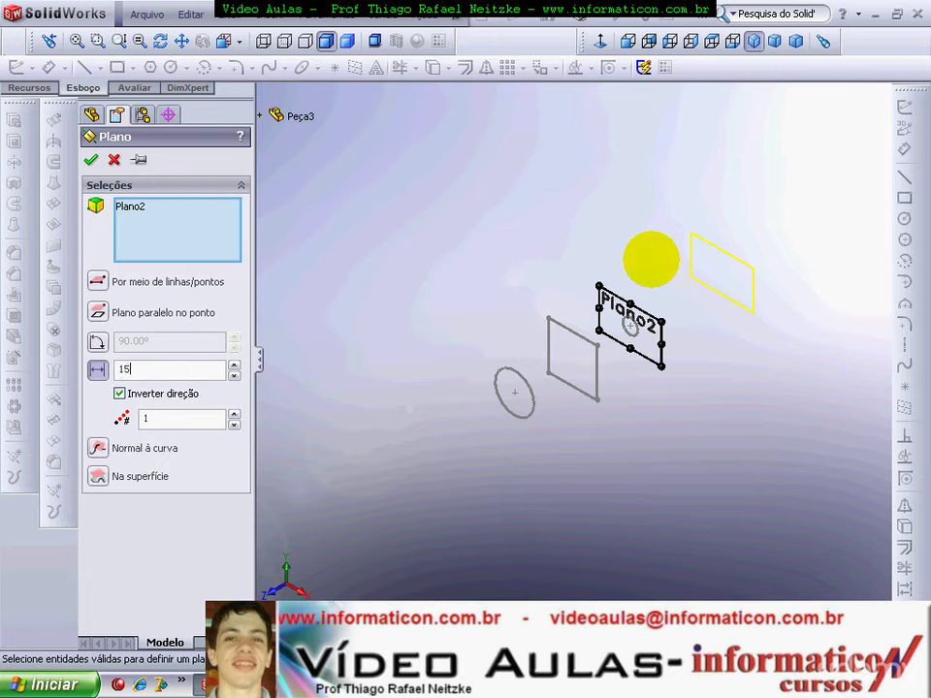
pyautogui.rightClick(651, 260)
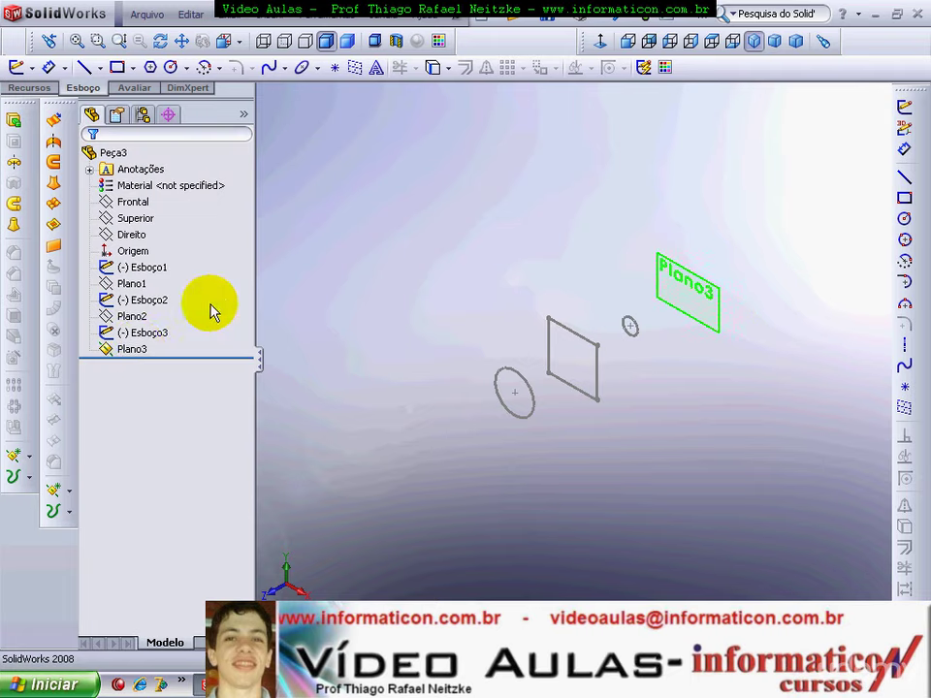
pyautogui.click(136, 351)
pyautogui.rightClick(137, 351)
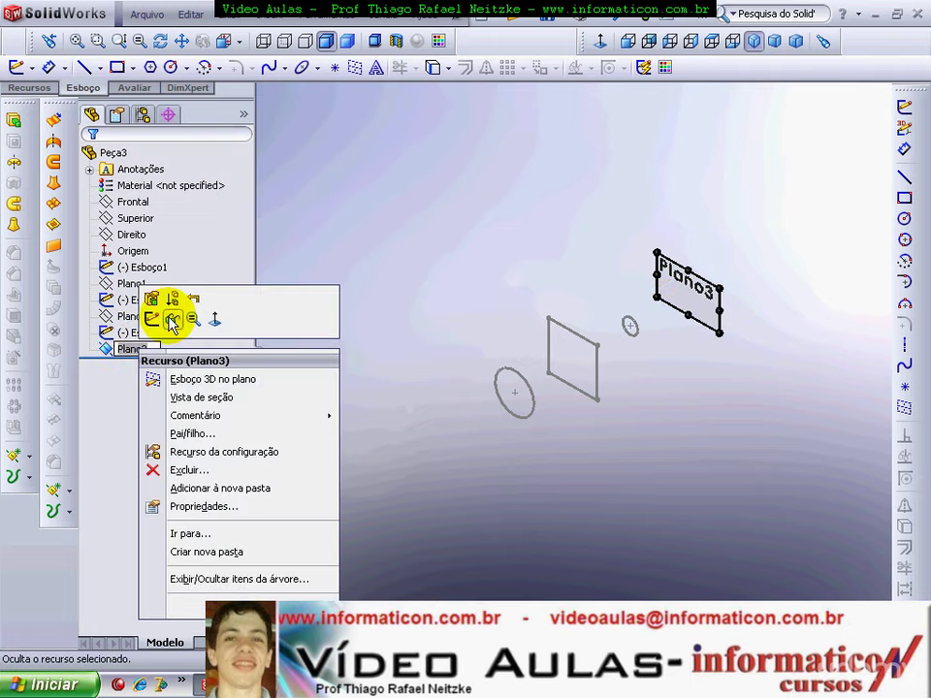
pyautogui.click(183, 317)
# On Plano3, sketch a half-circle arc over the small circle closed by a straight diameter
pyautogui.click(146, 349)
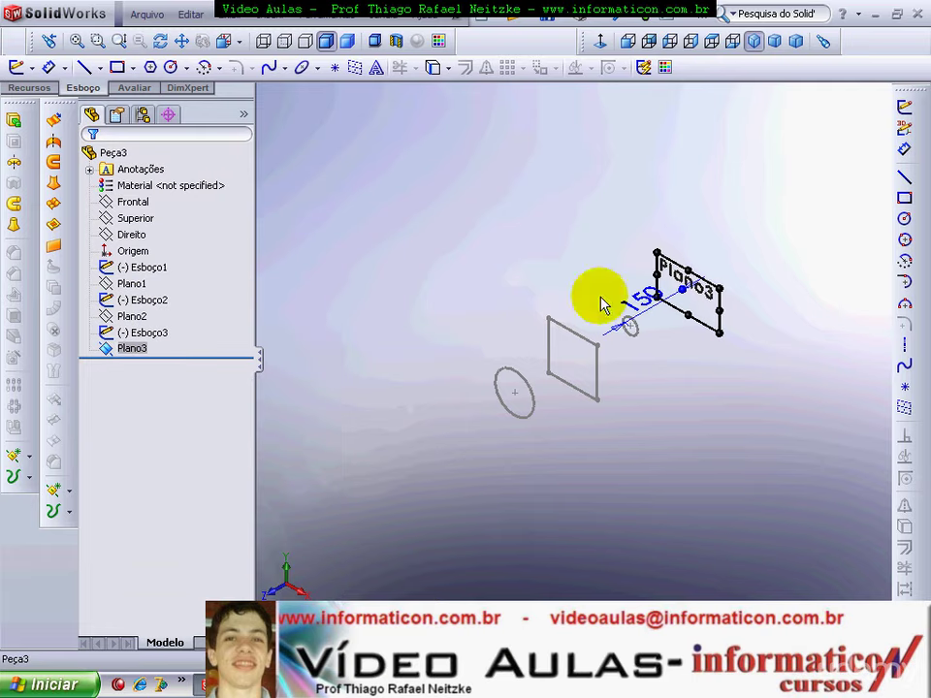
pyautogui.click(903, 107)
pyautogui.click(630, 31)
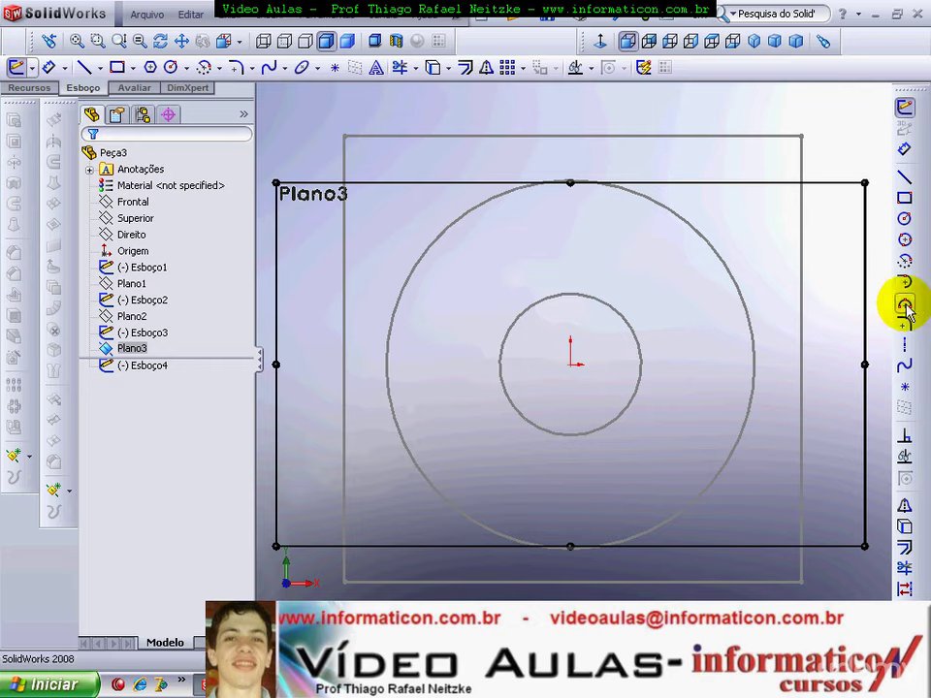
pyautogui.click(904, 302)
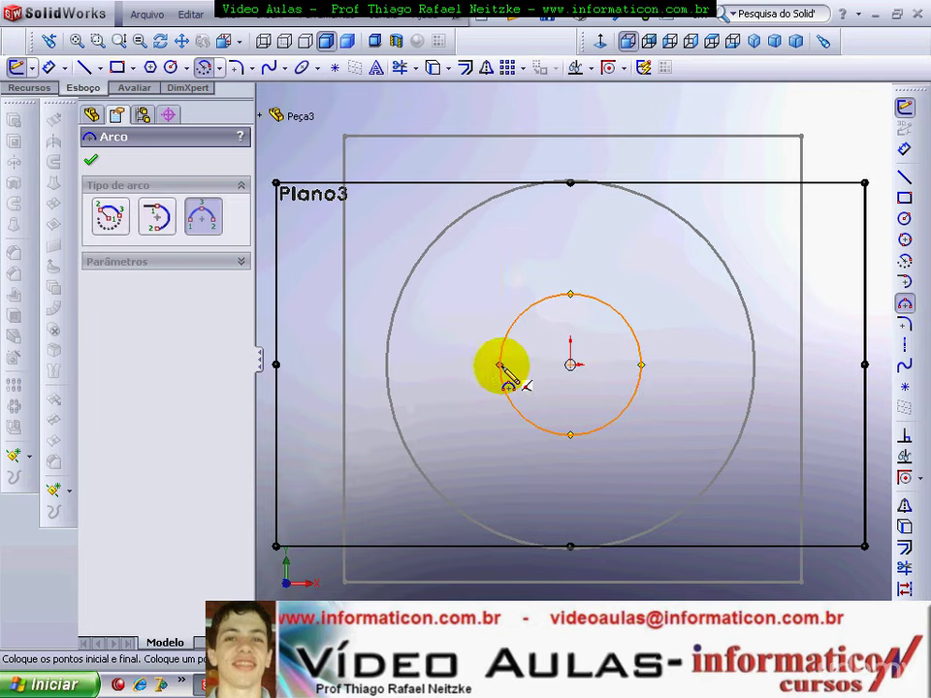
pyautogui.click(501, 366)
pyautogui.click(641, 364)
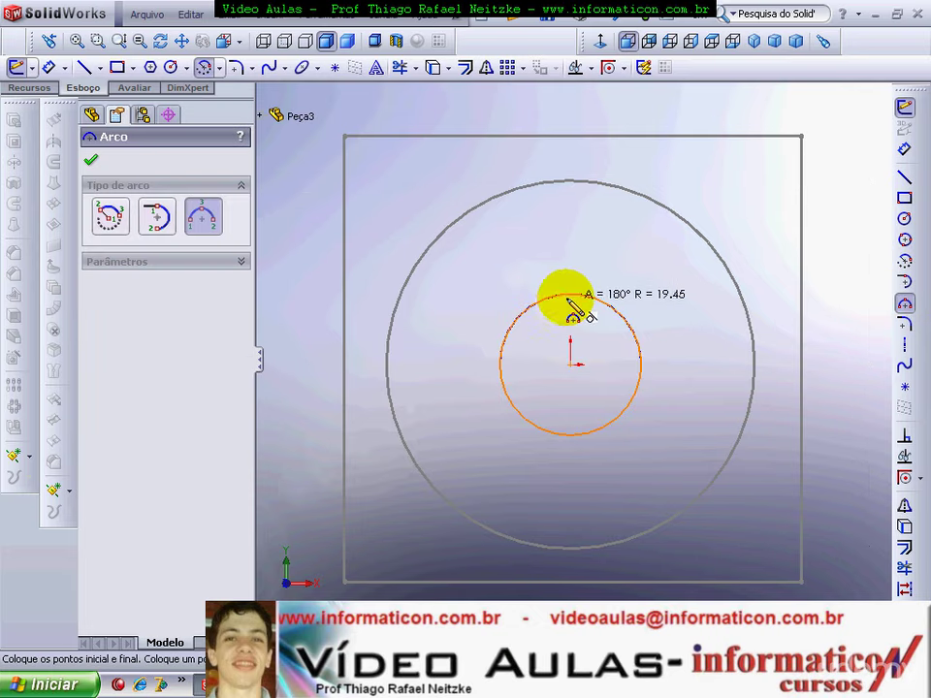
pyautogui.click(571, 294)
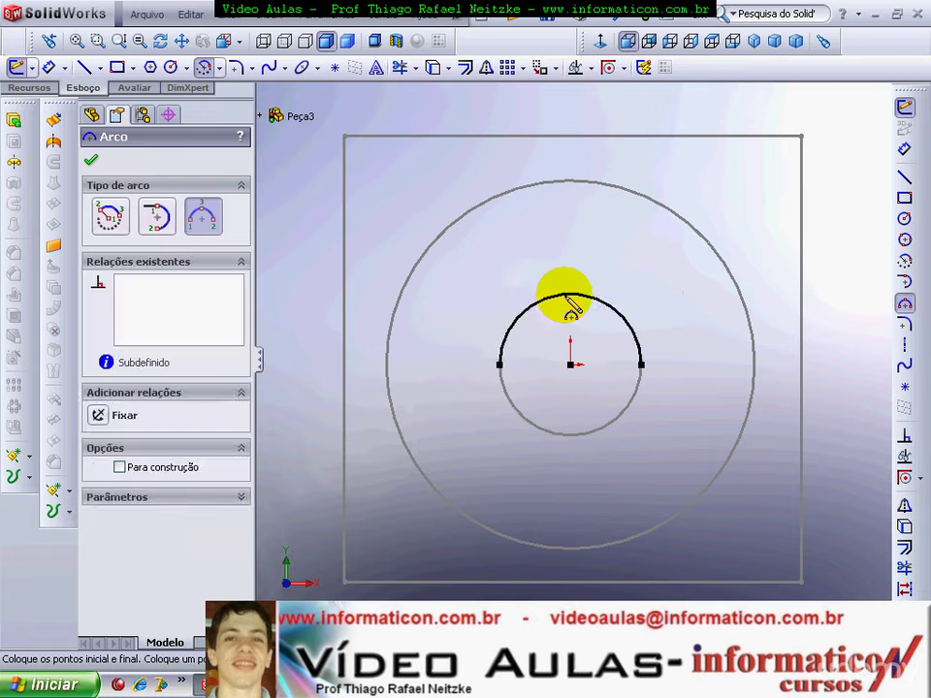
pyautogui.click(904, 177)
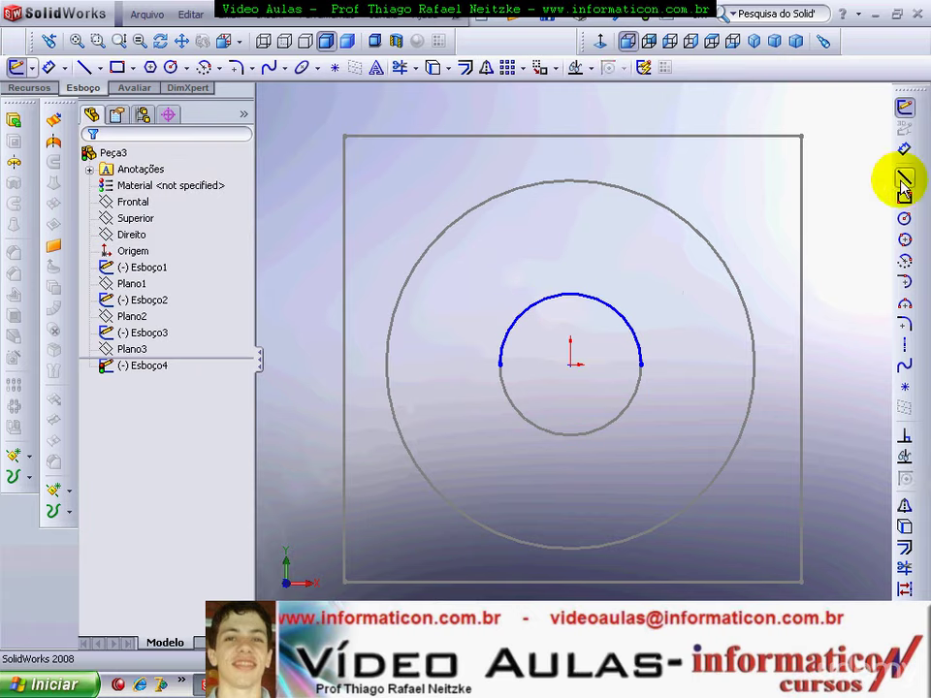
pyautogui.click(500, 365)
pyautogui.click(640, 364)
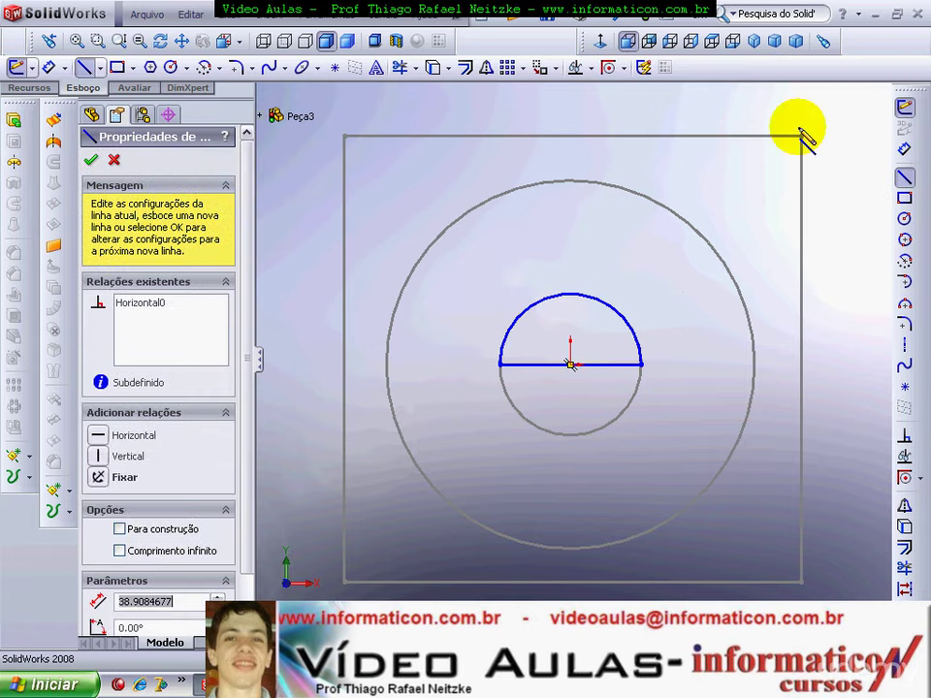
pyautogui.click(831, 108)
pyautogui.moveTo(816, 131)
pyautogui.mouseDown(button='middle')
pyautogui.moveTo(699, 283)
pyautogui.moveTo(711, 260)
pyautogui.mouseUp(button='middle')
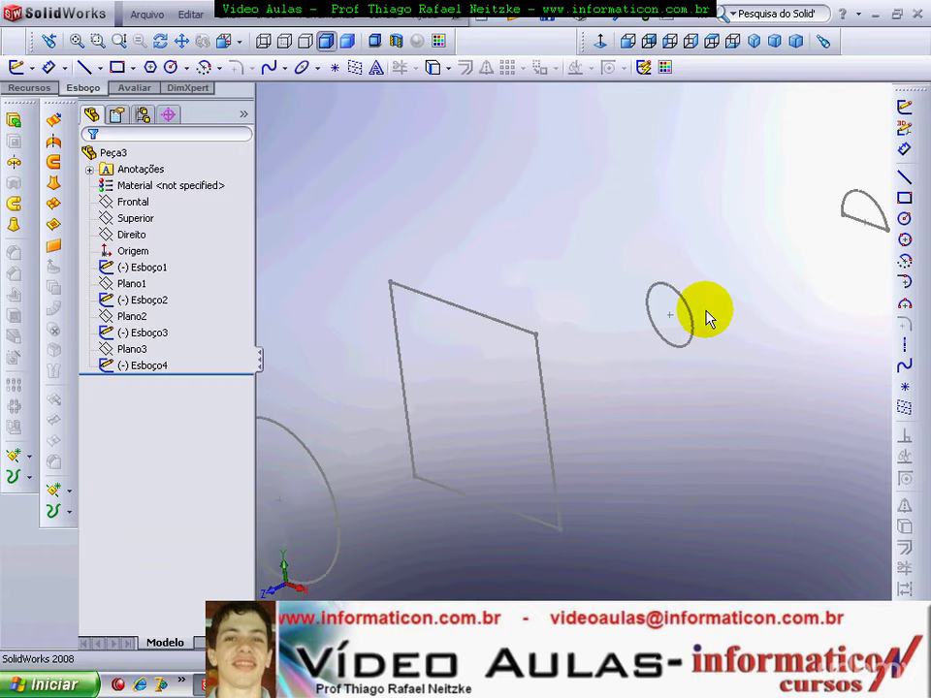
# Add Plano4 as an offset plane beyond Plano3 and hide it
pyautogui.press('f')
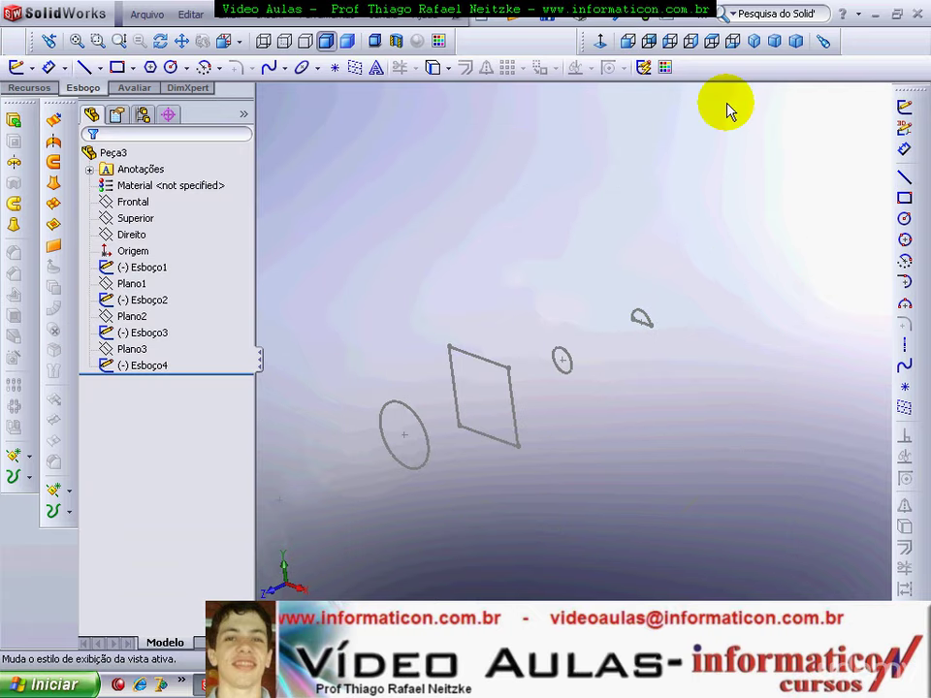
pyautogui.click(754, 40)
pyautogui.keyDown('ctrl'); pyautogui.moveTo(150, 356); pyautogui.dragTo(800, 254); pyautogui.keyUp('ctrl')
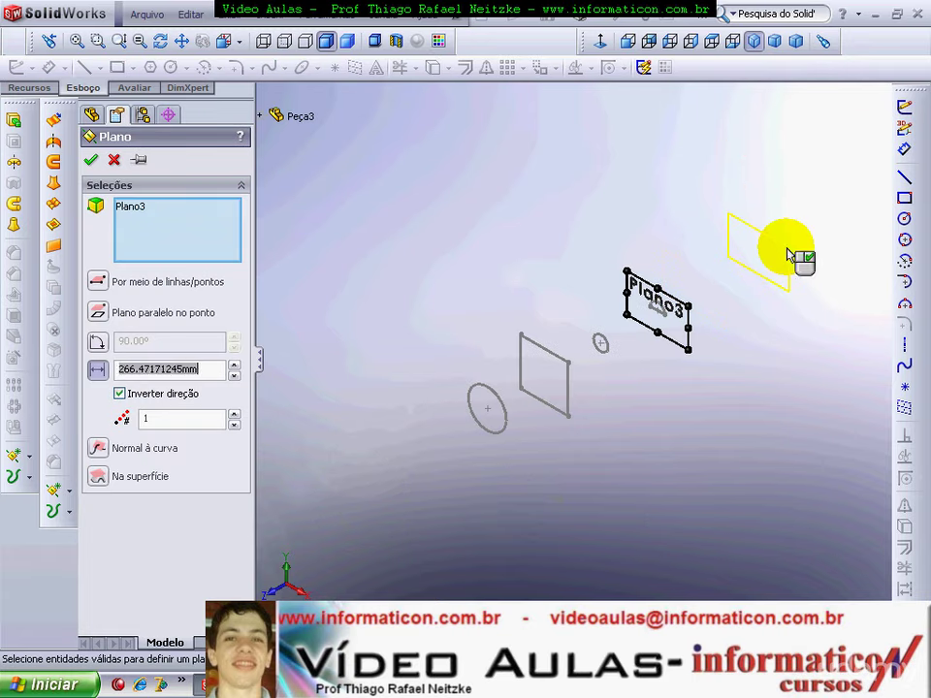
pyautogui.write('150.00mm')
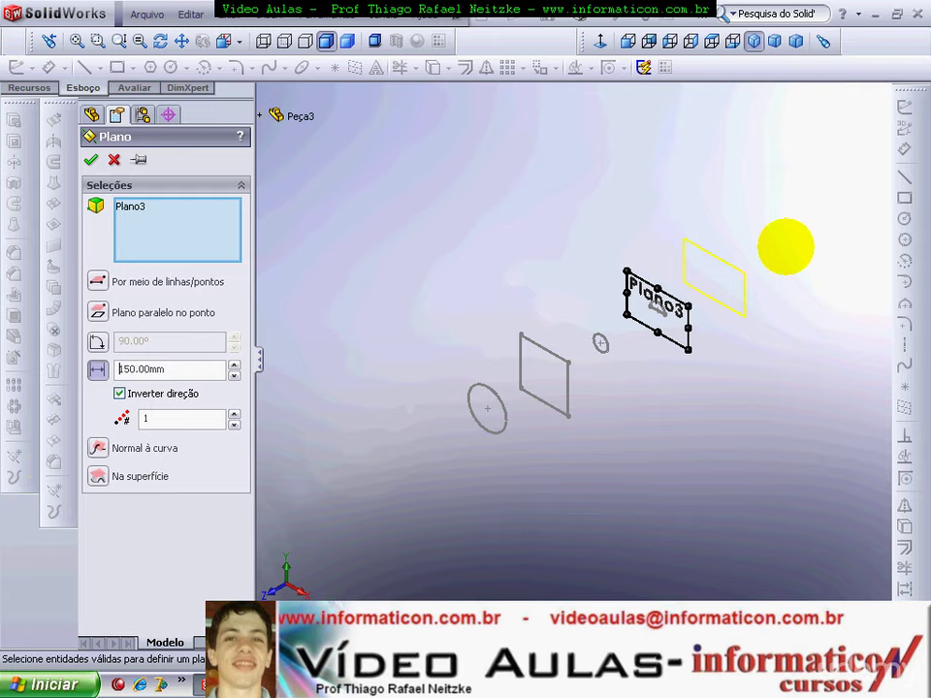
pyautogui.press('Return')
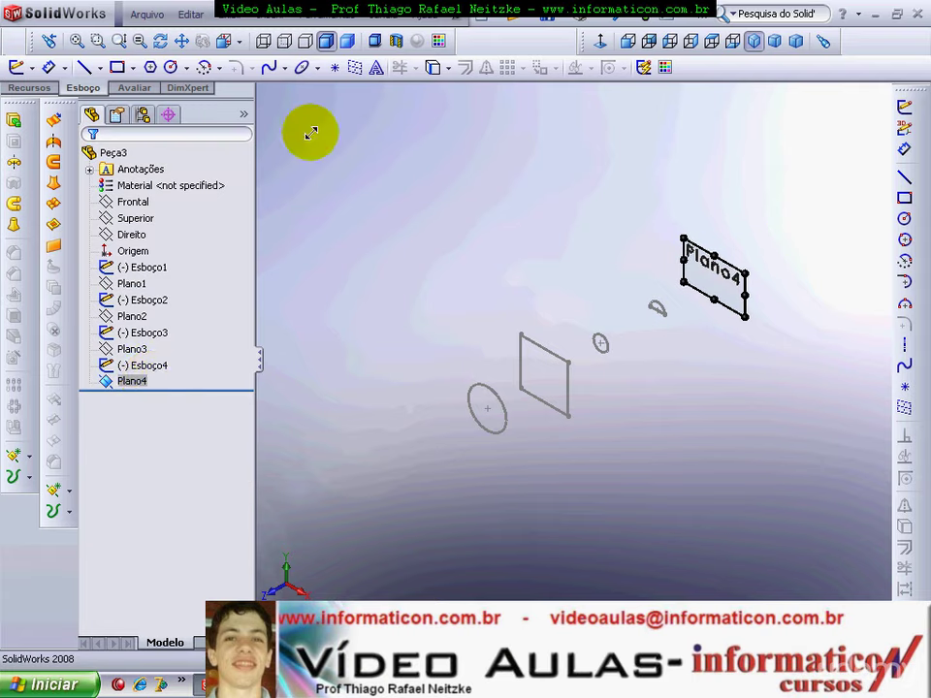
pyautogui.rightClick(144, 385)
pyautogui.click(177, 350)
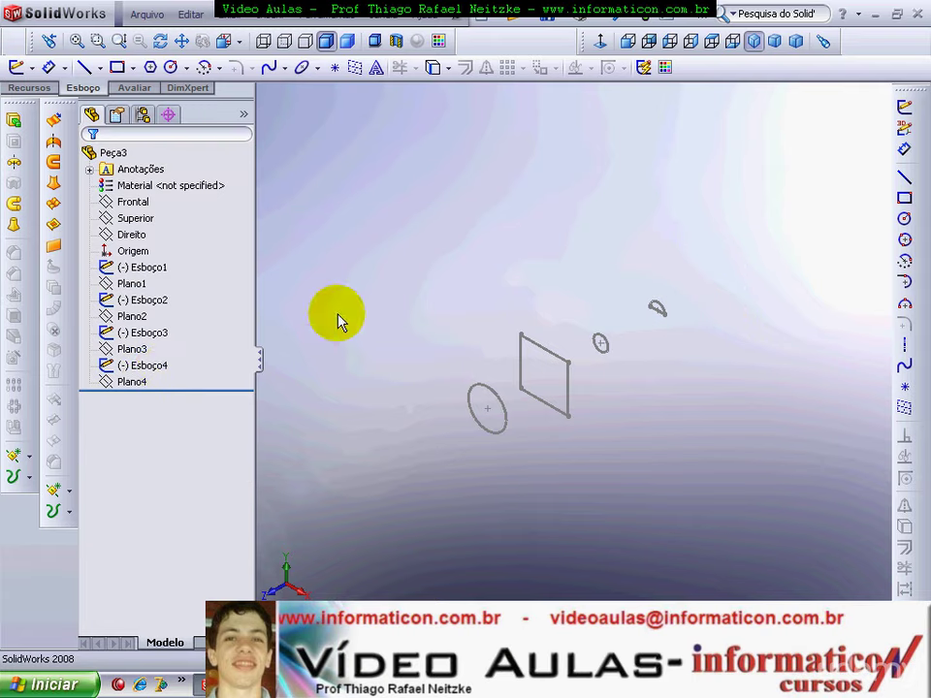
# On Plano4, draw a three-point arc along the small circle's lower half
pyautogui.click(905, 106)
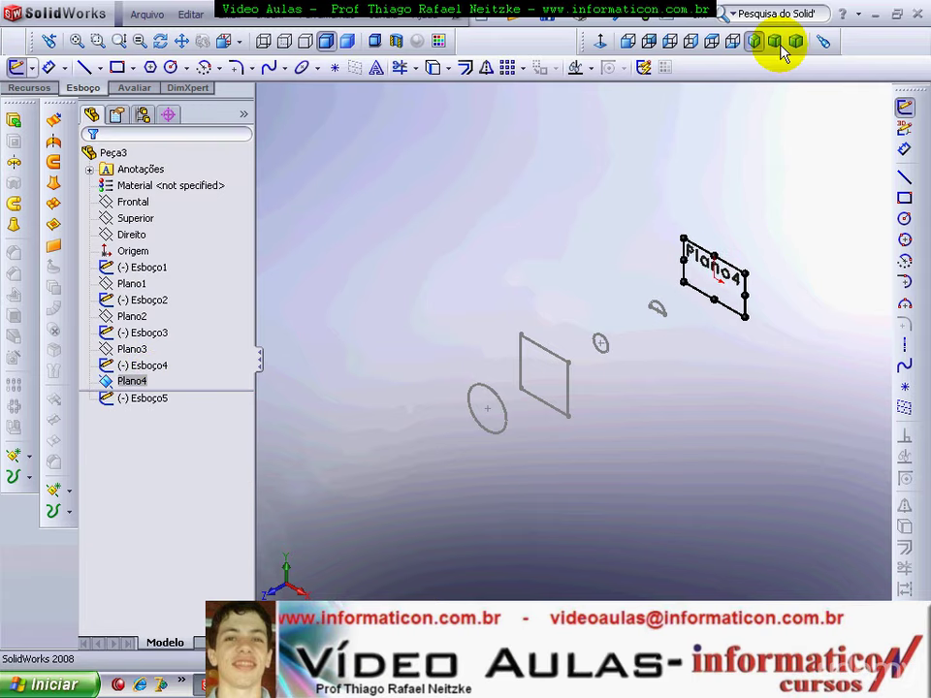
pyautogui.click(625, 40)
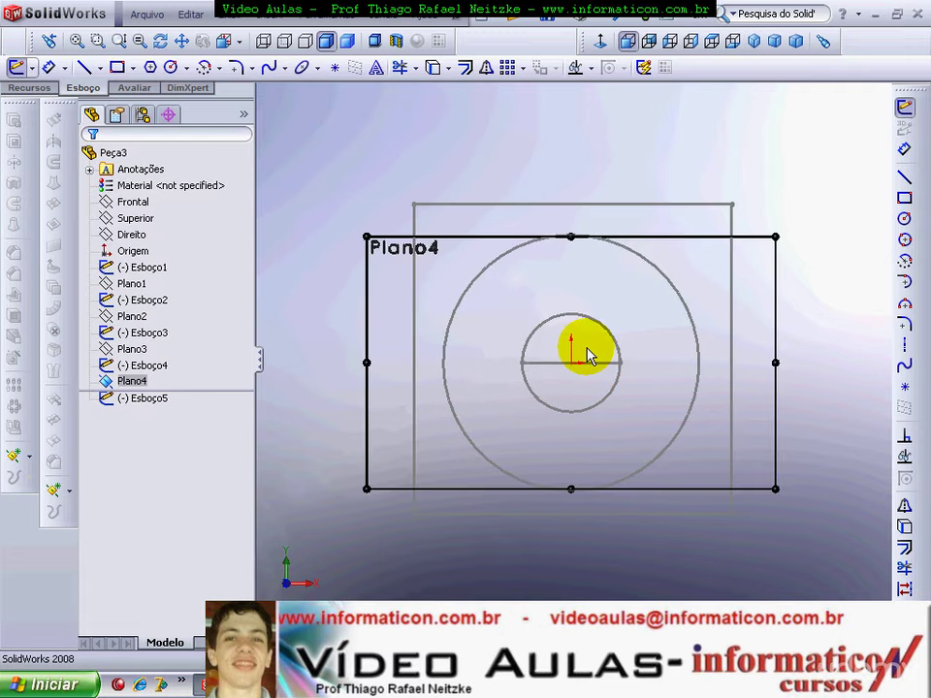
pyautogui.scroll(-2, 589, 353)
pyautogui.click(577, 370)
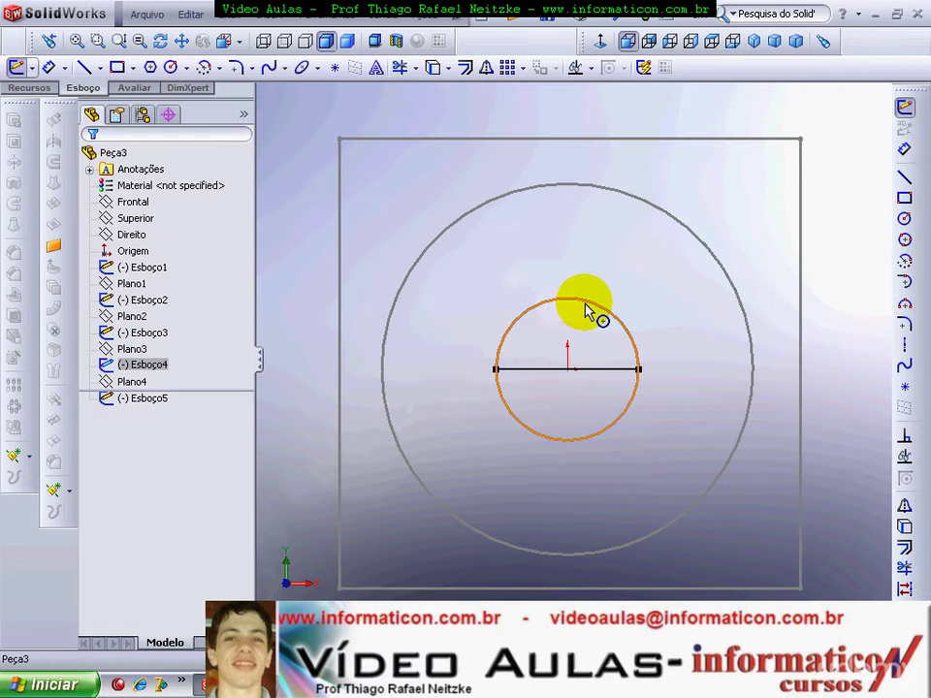
pyautogui.press('Escape')
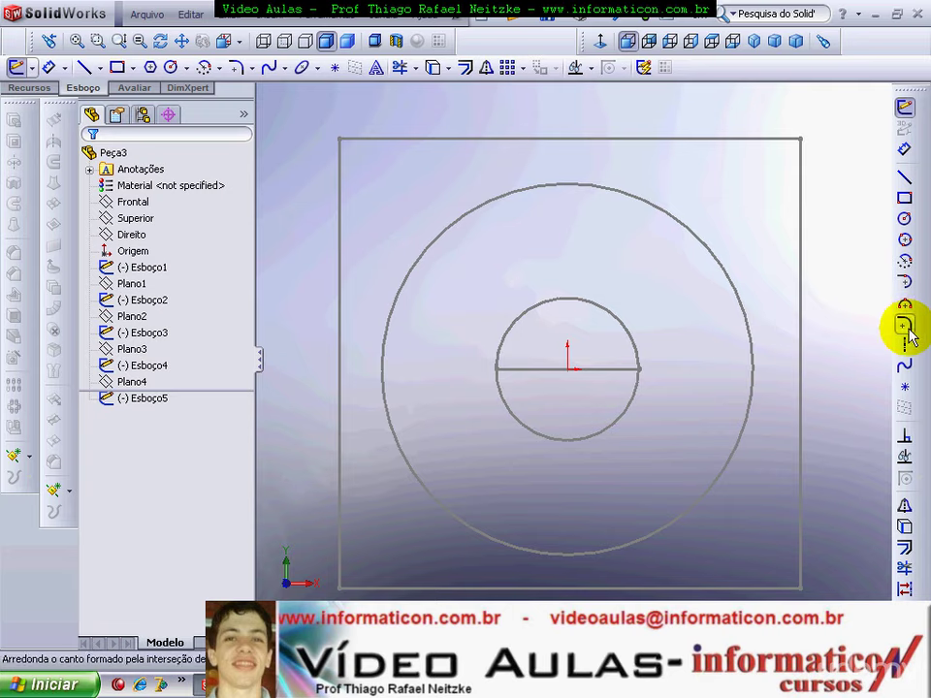
pyautogui.click(904, 304)
pyautogui.click(496, 370)
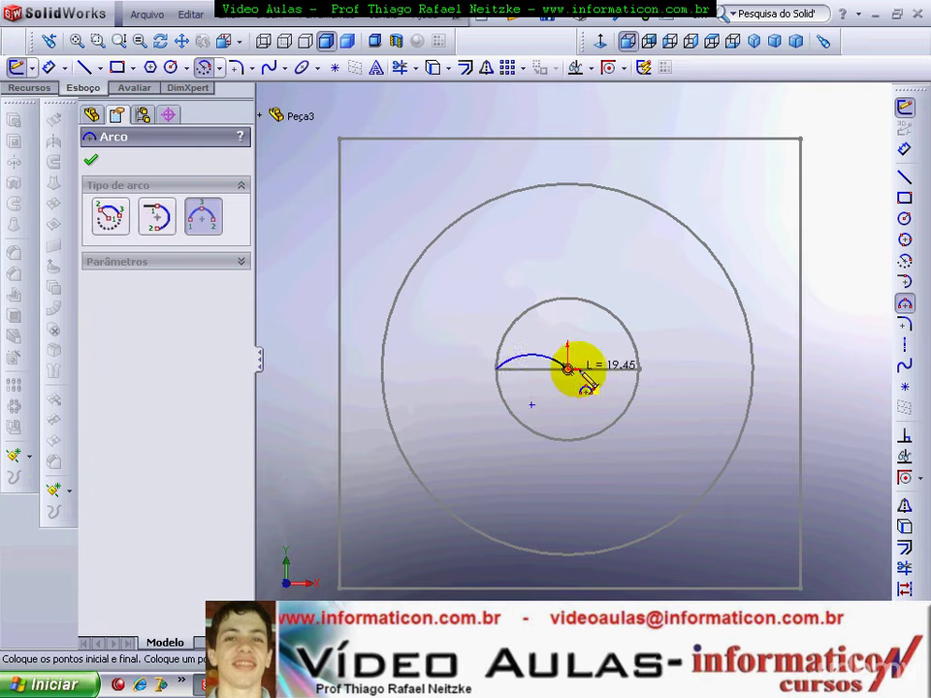
pyautogui.click(639, 370)
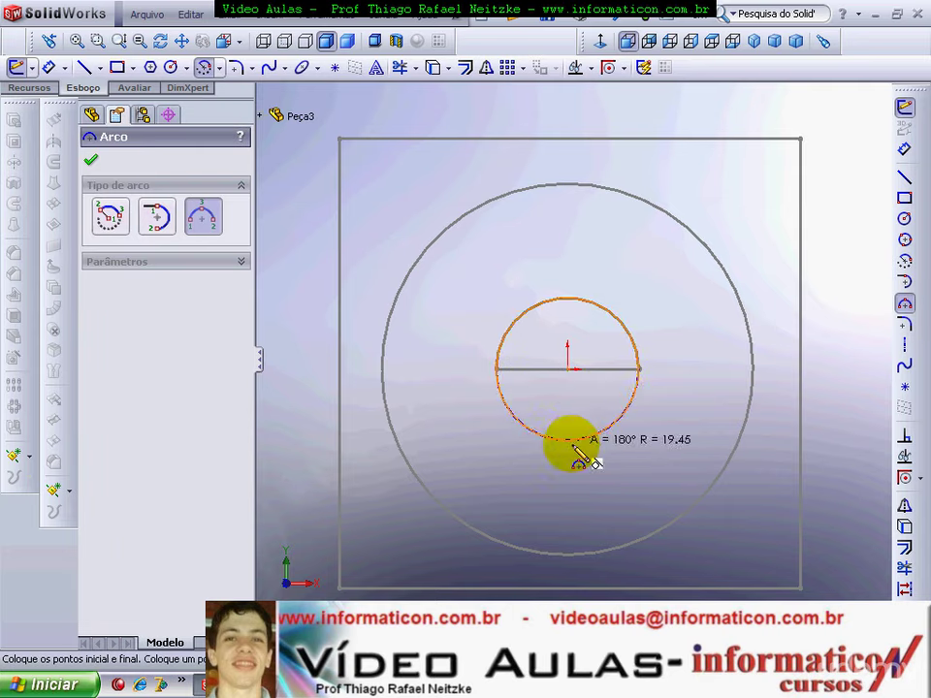
pyautogui.click(574, 443)
pyautogui.press('Escape')
# Close the half-circle with a straight chord and exit the sketch as Esboço5
pyautogui.click(904, 181)
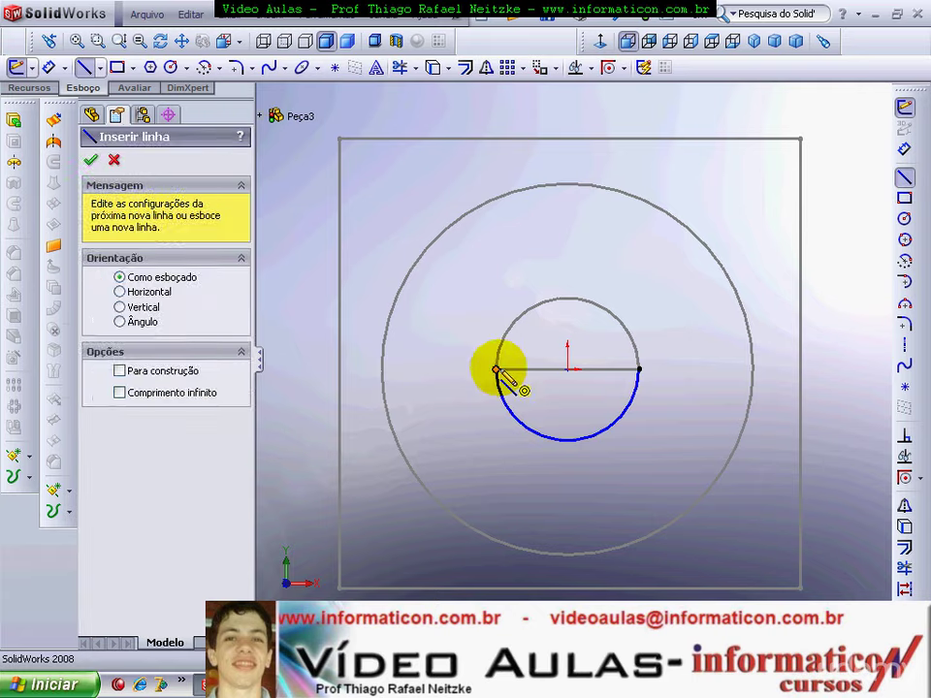
pyautogui.click(496, 370)
pyautogui.click(640, 370)
pyautogui.press('Escape')
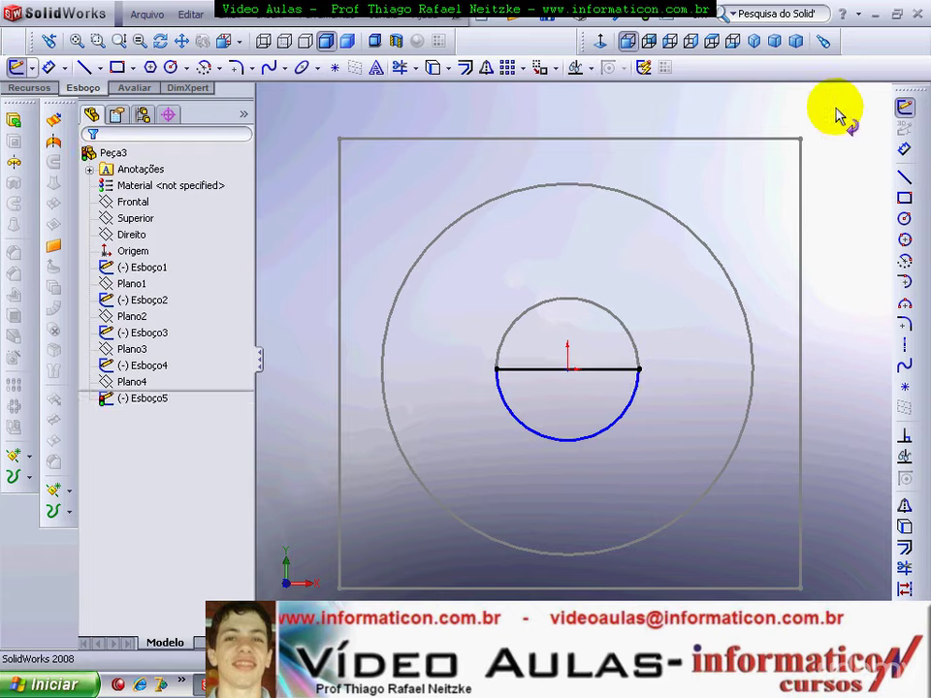
pyautogui.click(838, 116)
# Start a Lofted Boss/Base with the base sketch Esboço1 as the first profile
pyautogui.click(753, 41)
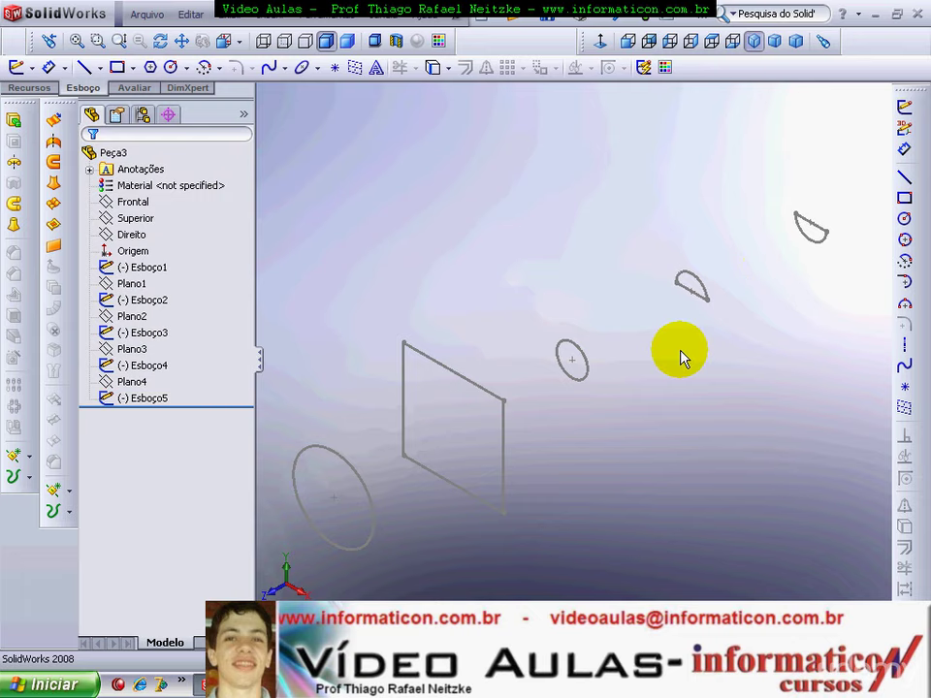
pyautogui.click(13, 226)
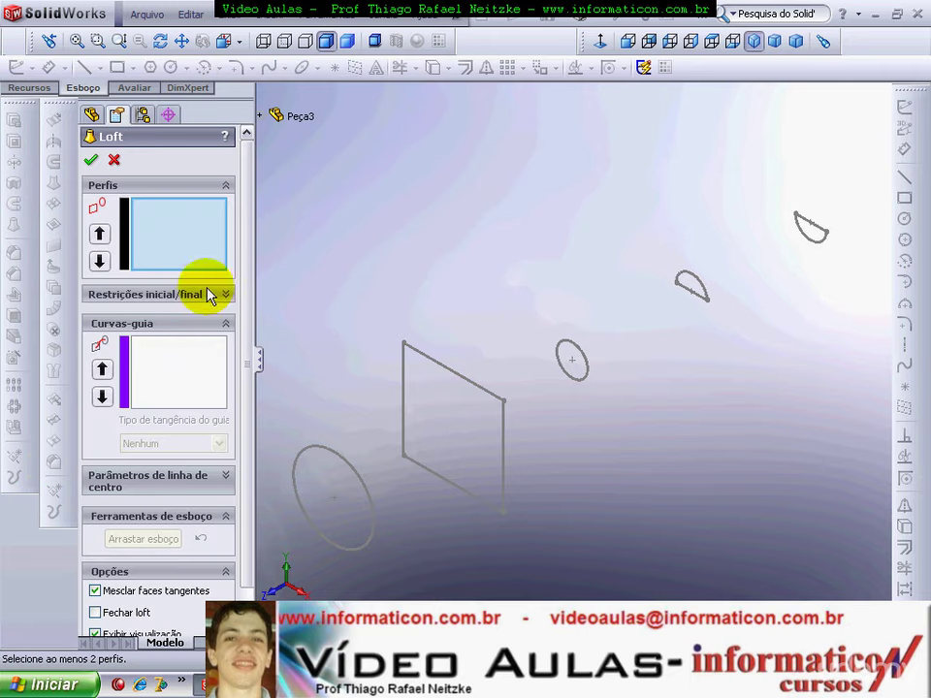
pyautogui.click(323, 450)
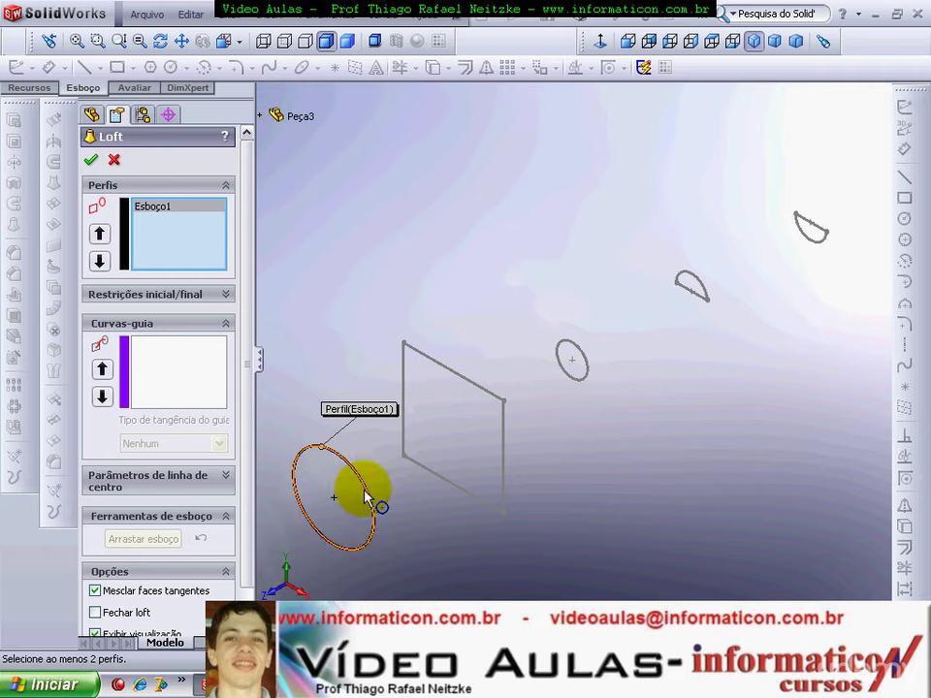
# Add the rectangle Esboço2 and small circle Esboço3 as the next loft profiles
pyautogui.click(475, 387)
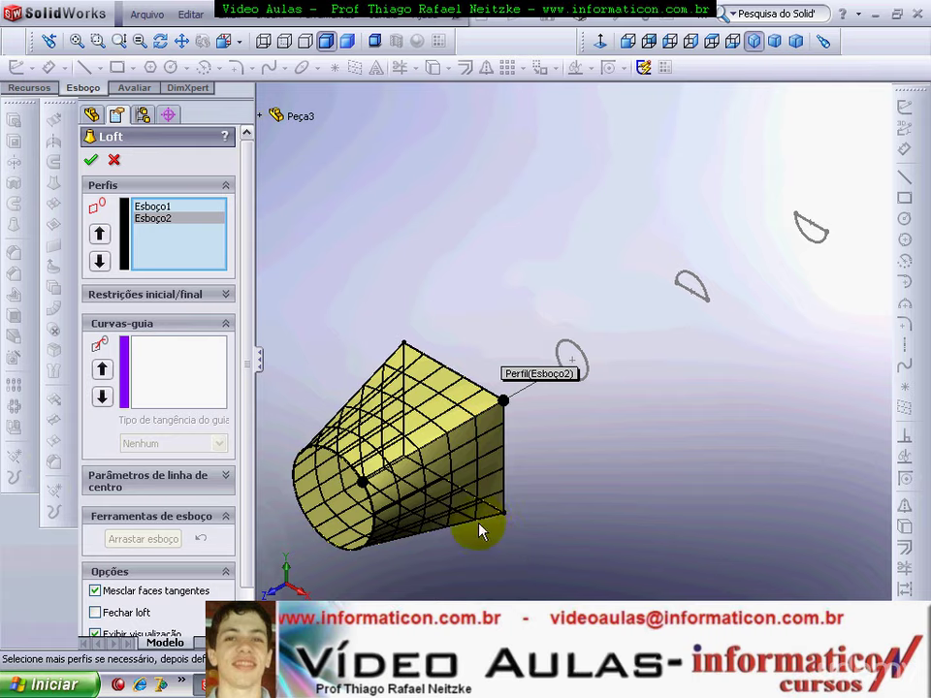
pyautogui.moveTo(482, 530)
pyautogui.mouseDown(button='middle')
pyautogui.moveTo(513, 422)
pyautogui.moveTo(600, 430)
pyautogui.moveTo(593, 459)
pyautogui.moveTo(505, 467)
pyautogui.moveTo(451, 500)
pyautogui.mouseUp(button='middle')
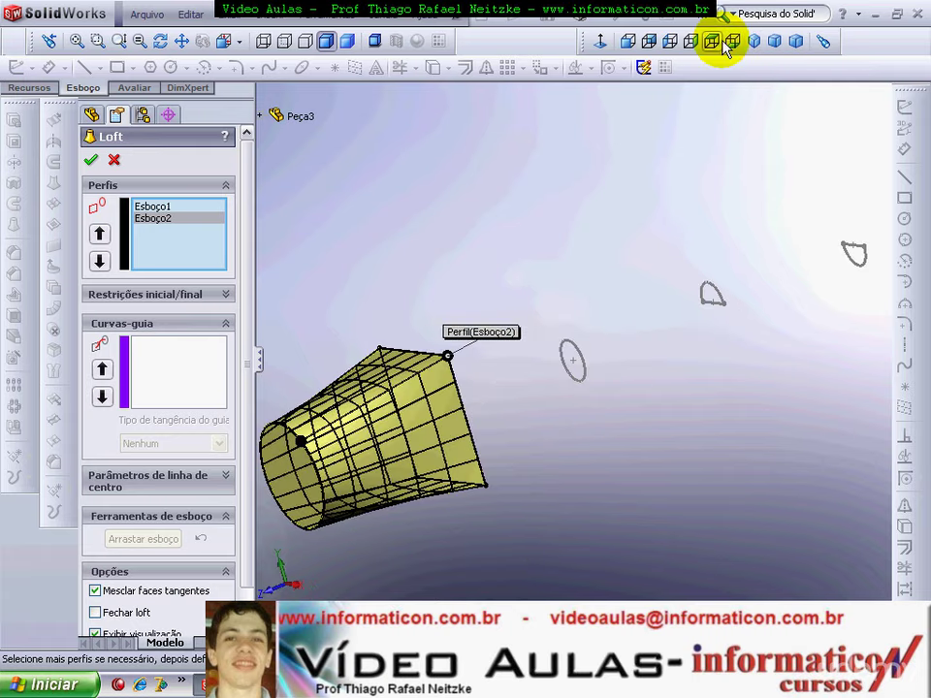
pyautogui.click(755, 43)
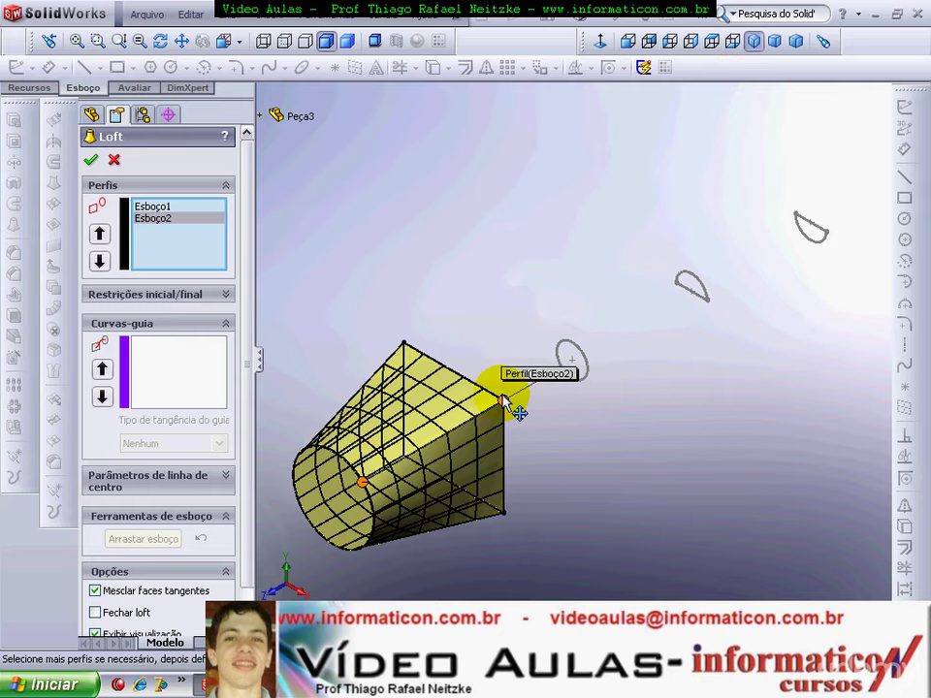
pyautogui.moveTo(503, 399); pyautogui.dragTo(555, 356)
pyautogui.click(571, 348)
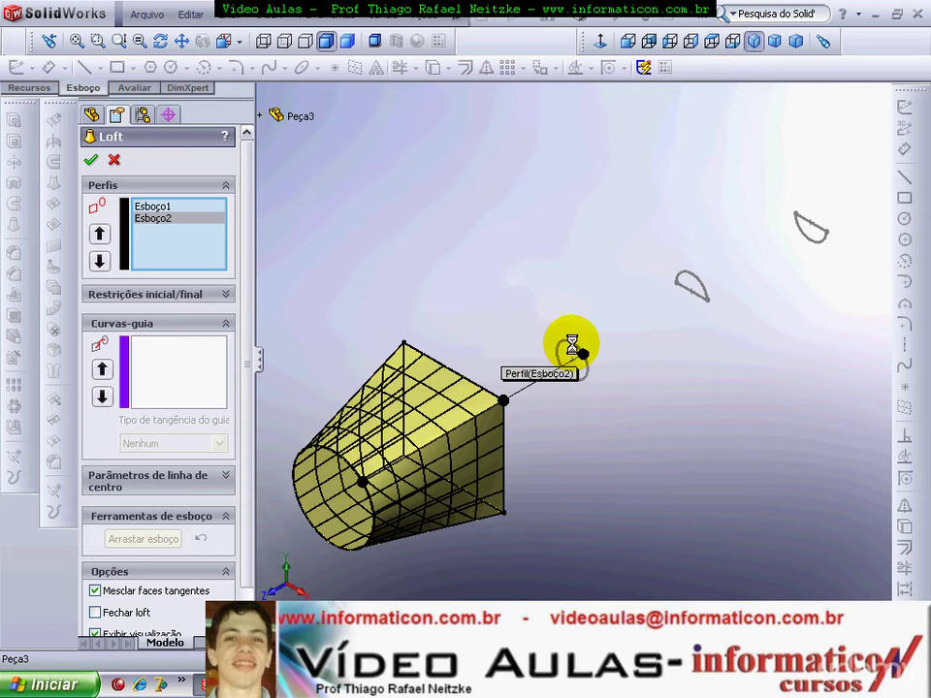
pyautogui.moveTo(584, 393)
pyautogui.mouseDown(button='middle')
pyautogui.moveTo(513, 364)
pyautogui.moveTo(493, 343)
pyautogui.moveTo(519, 313)
pyautogui.moveTo(624, 287)
pyautogui.moveTo(659, 242)
pyautogui.mouseUp(button='middle')
pyautogui.click(771, 42)
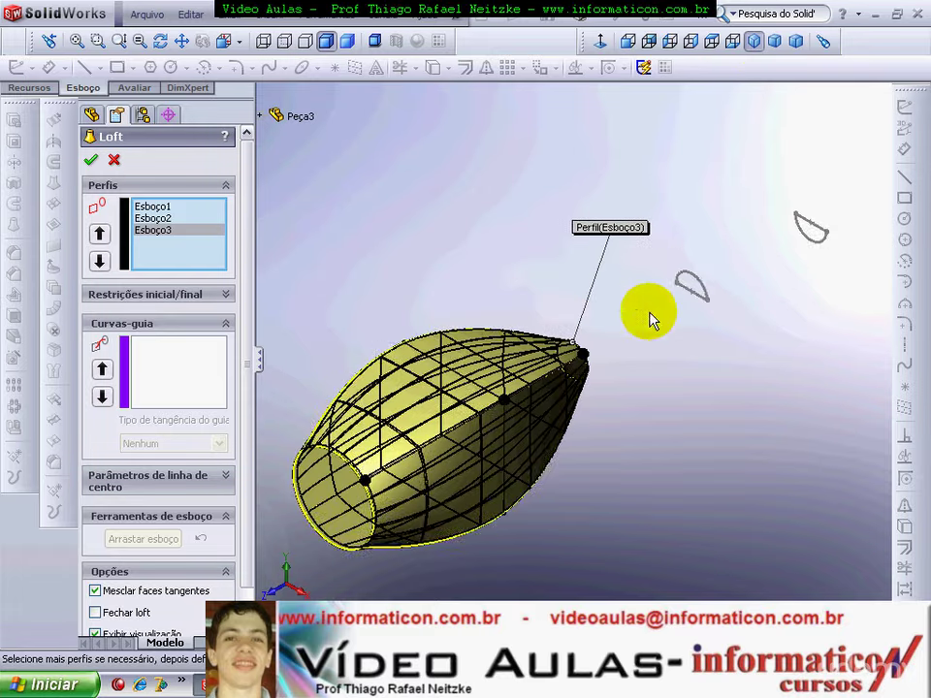
# Add Esboço4 as the fourth loft profile
pyautogui.click(698, 286)
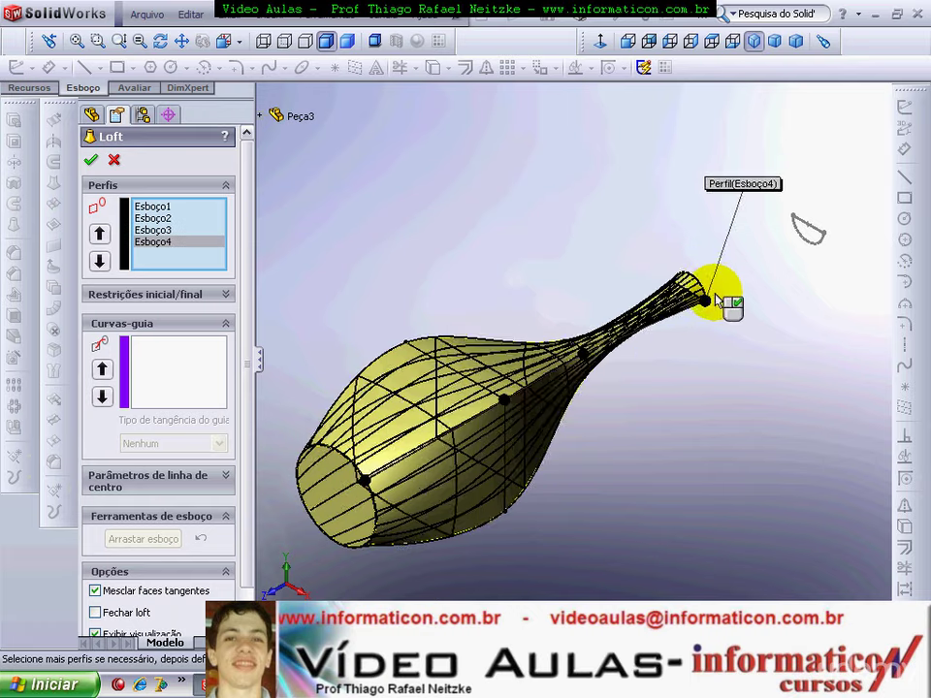
pyautogui.moveTo(718, 291)
pyautogui.mouseDown(button='middle')
pyautogui.moveTo(683, 346)
pyautogui.moveTo(687, 382)
pyautogui.mouseUp(button='middle')
pyautogui.moveTo(697, 363)
pyautogui.mouseDown()
pyautogui.moveTo(670, 281)
pyautogui.moveTo(667, 366)
pyautogui.moveTo(697, 374)
pyautogui.mouseUp()
pyautogui.scroll(-2, 742, 339)
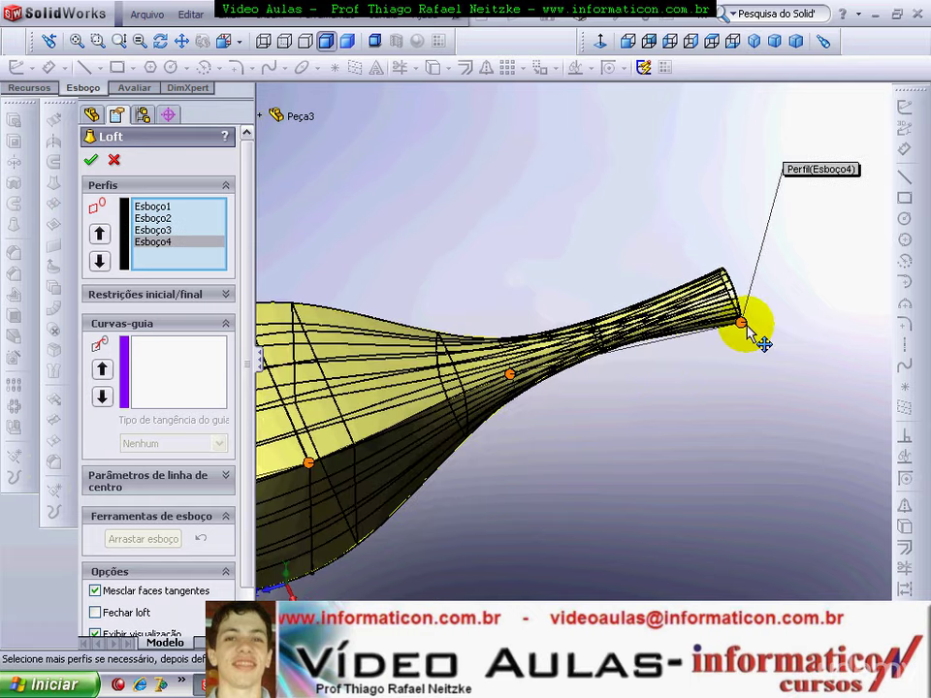
# Reposition the end profile's connector points to untwist the loft's neck
pyautogui.moveTo(754, 327)
pyautogui.mouseDown()
pyautogui.moveTo(728, 291)
pyautogui.moveTo(753, 322)
pyautogui.mouseUp()
pyautogui.moveTo(752, 343); pyautogui.dragTo(626, 335, button='middle')
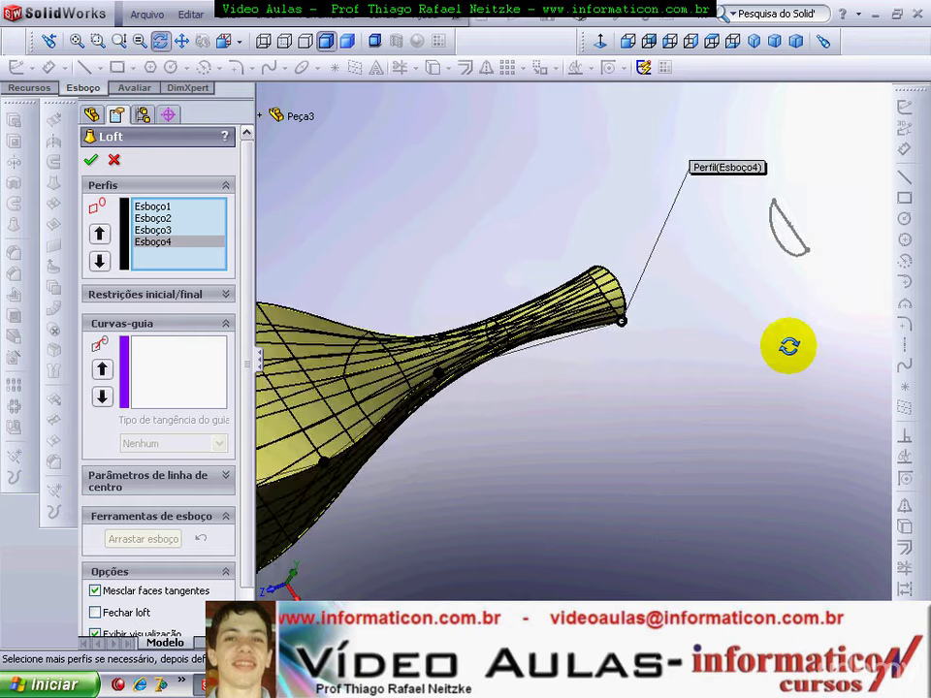
pyautogui.moveTo(628, 331); pyautogui.dragTo(558, 250)
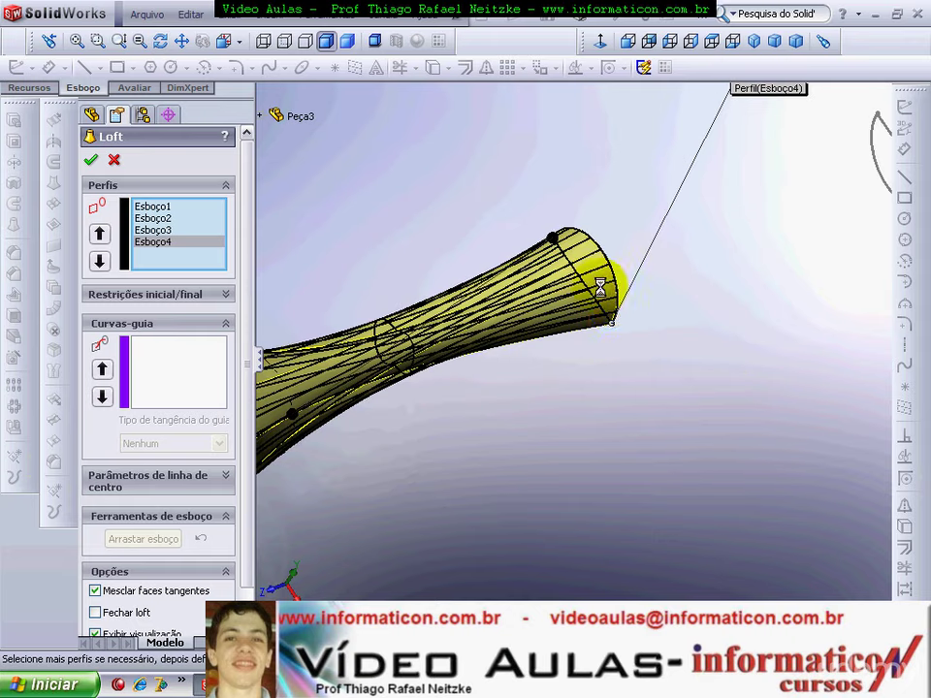
pyautogui.scroll(2, 543, 277)
pyautogui.moveTo(524, 301); pyautogui.dragTo(515, 406, button='middle')
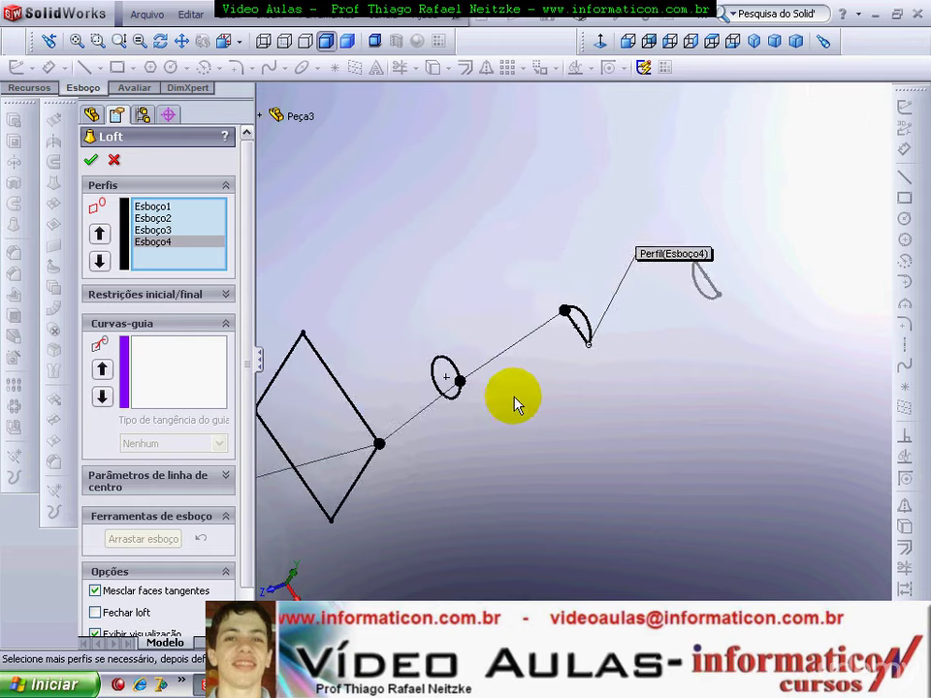
pyautogui.scroll(2, 512, 405)
pyautogui.scroll(-1, 514, 406)
pyautogui.scroll(-2, 665, 271)
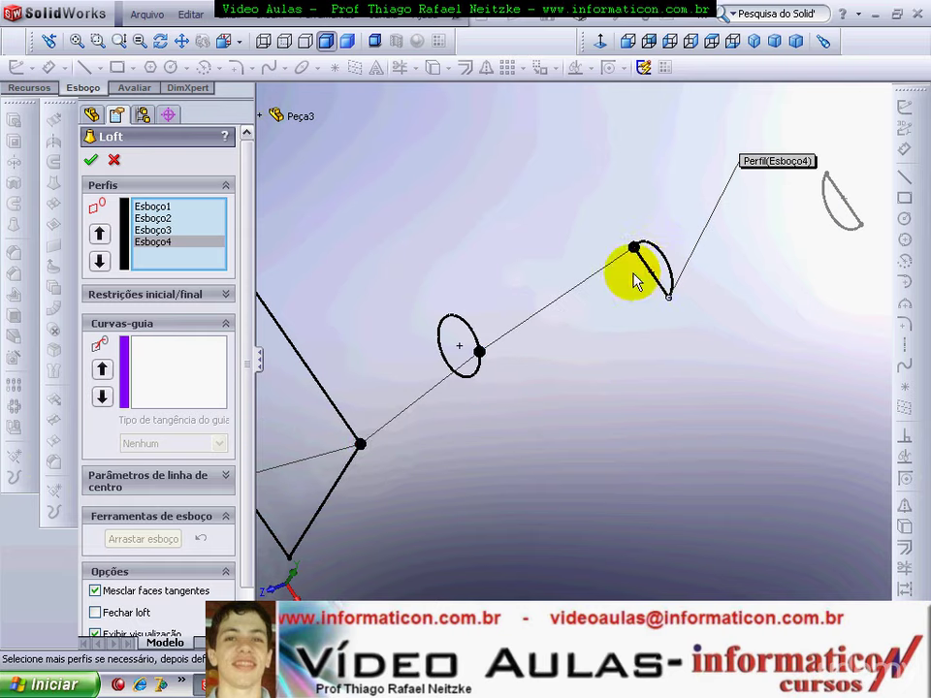
pyautogui.moveTo(634, 247); pyautogui.dragTo(668, 298)
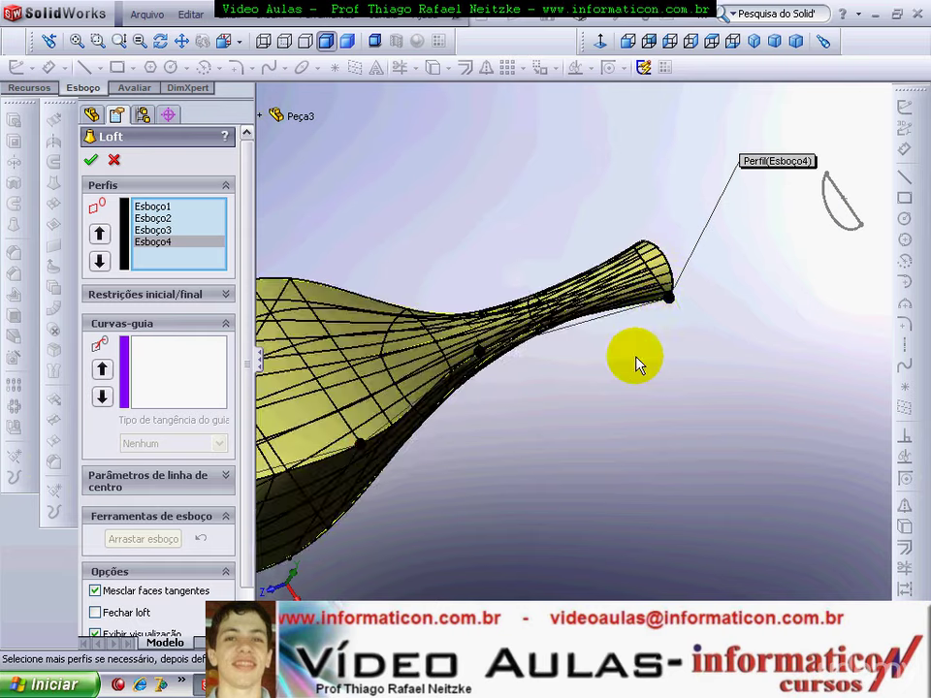
pyautogui.scroll(2, 635, 361)
pyautogui.moveTo(629, 380)
pyautogui.mouseDown(button='middle')
pyautogui.moveTo(646, 327)
pyautogui.moveTo(712, 397)
pyautogui.moveTo(816, 465)
pyautogui.moveTo(816, 482)
pyautogui.moveTo(685, 426)
pyautogui.moveTo(639, 368)
pyautogui.moveTo(542, 388)
pyautogui.moveTo(572, 393)
pyautogui.mouseUp(button='middle')
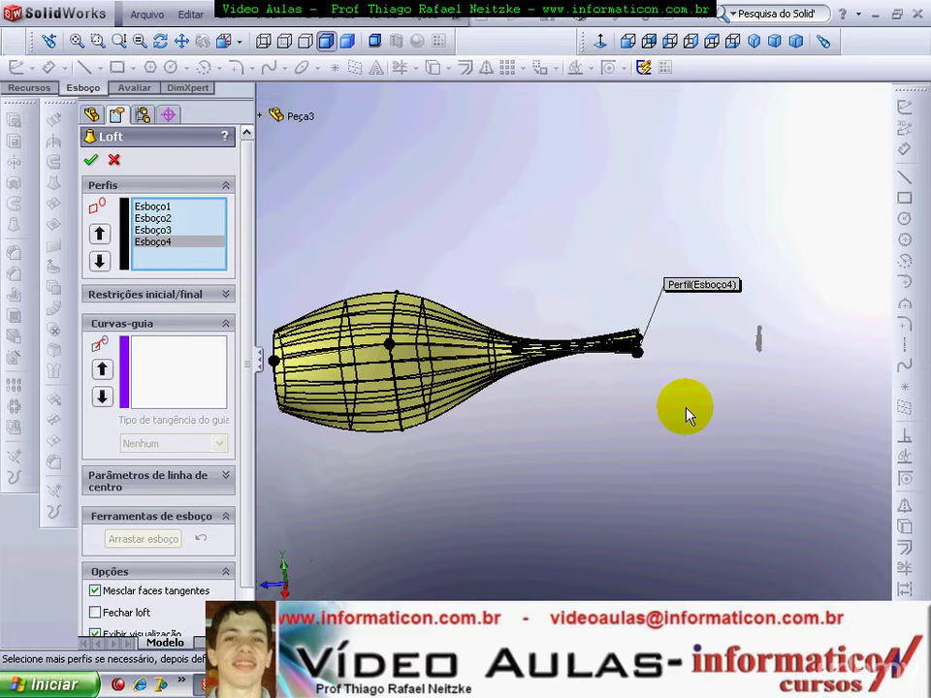
pyautogui.moveTo(686, 415)
pyautogui.mouseDown(button='middle')
pyautogui.moveTo(826, 401)
pyautogui.moveTo(742, 442)
pyautogui.moveTo(676, 266)
pyautogui.mouseUp(button='middle')
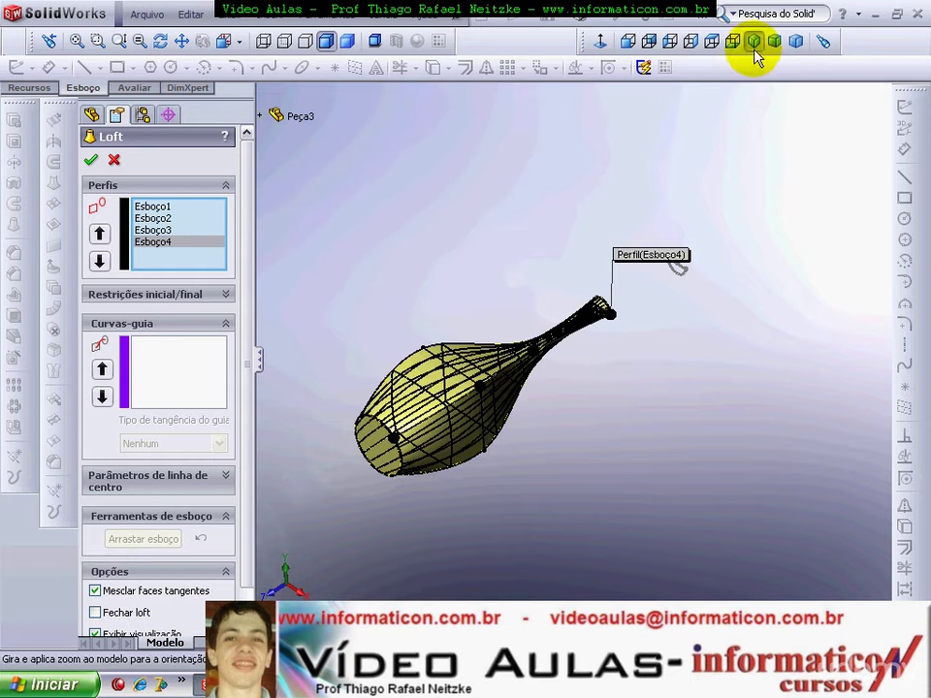
pyautogui.click(754, 48)
# Add Esboço5 as a final profile and realign the top profiles' connectors
pyautogui.click(823, 260)
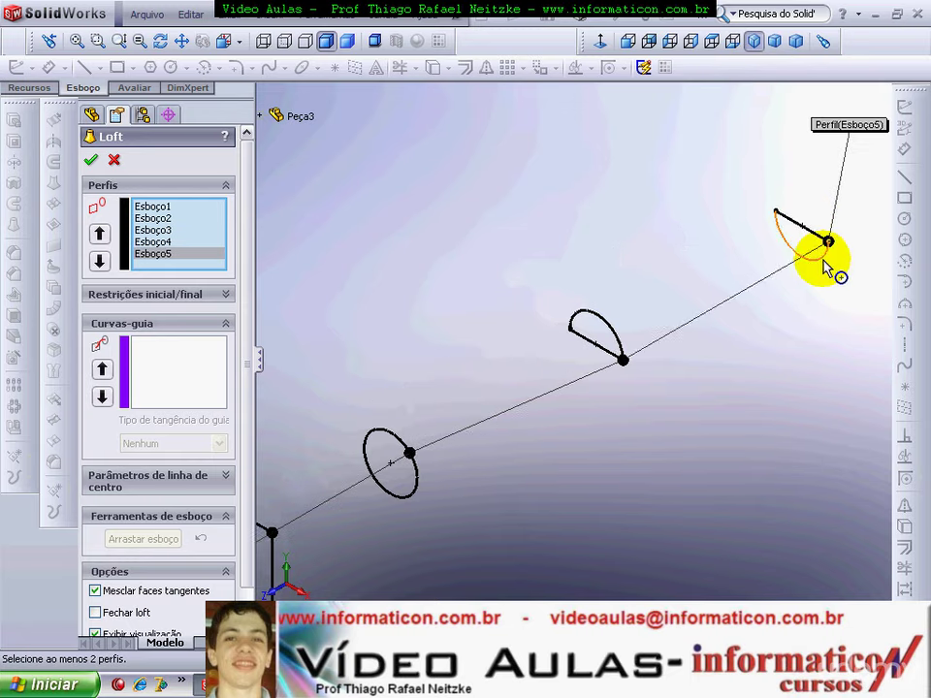
pyautogui.moveTo(830, 243)
pyautogui.mouseDown()
pyautogui.moveTo(787, 223)
pyautogui.moveTo(786, 260)
pyautogui.mouseUp()
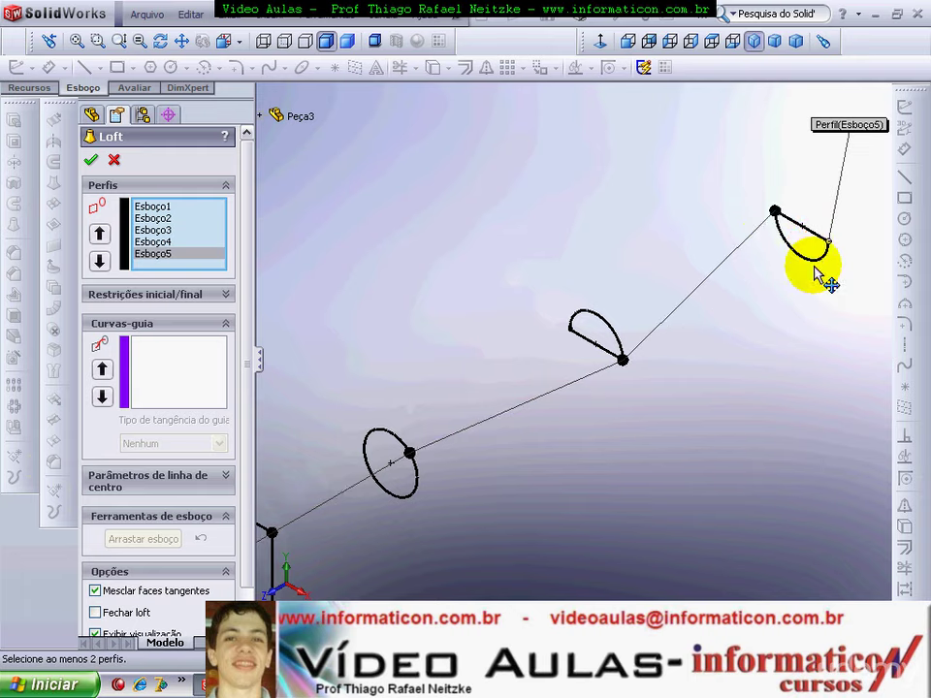
pyautogui.moveTo(623, 360)
pyautogui.mouseDown()
pyautogui.moveTo(606, 325)
pyautogui.moveTo(578, 332)
pyautogui.moveTo(593, 322)
pyautogui.mouseUp()
pyautogui.click(776, 221)
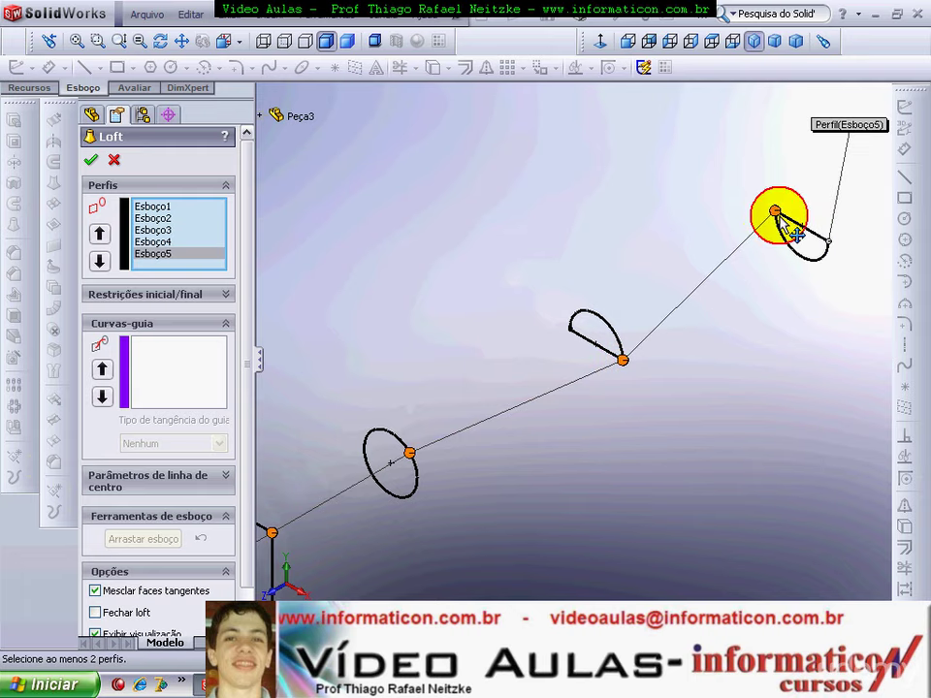
pyautogui.moveTo(777, 213)
pyautogui.mouseDown()
pyautogui.moveTo(823, 254)
pyautogui.moveTo(807, 228)
pyautogui.mouseUp()
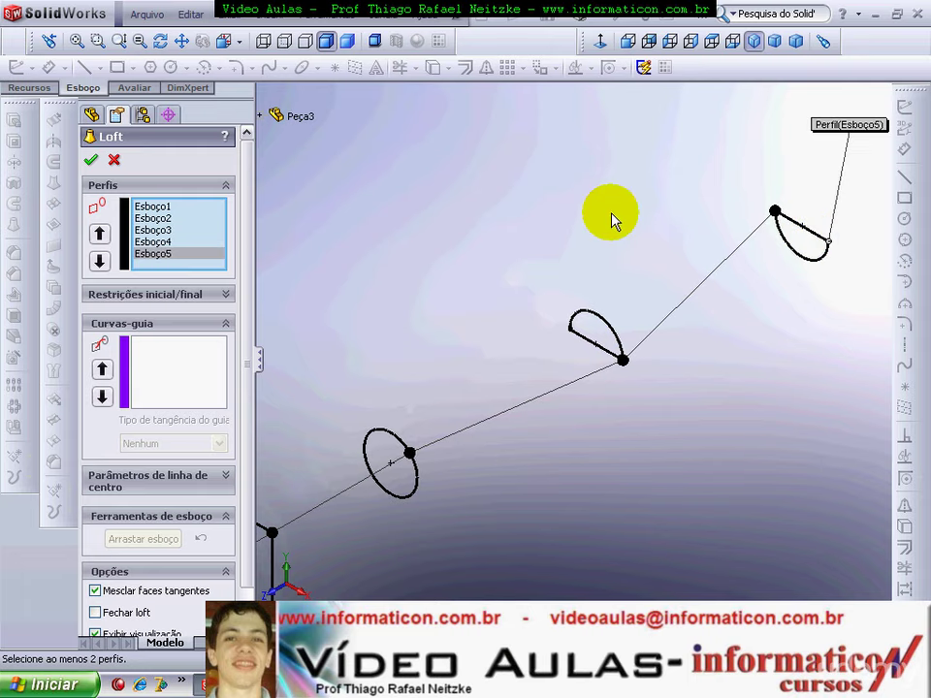
# Delete Esboço5 from the loft's Profiles list
pyautogui.rightClick(155, 261)
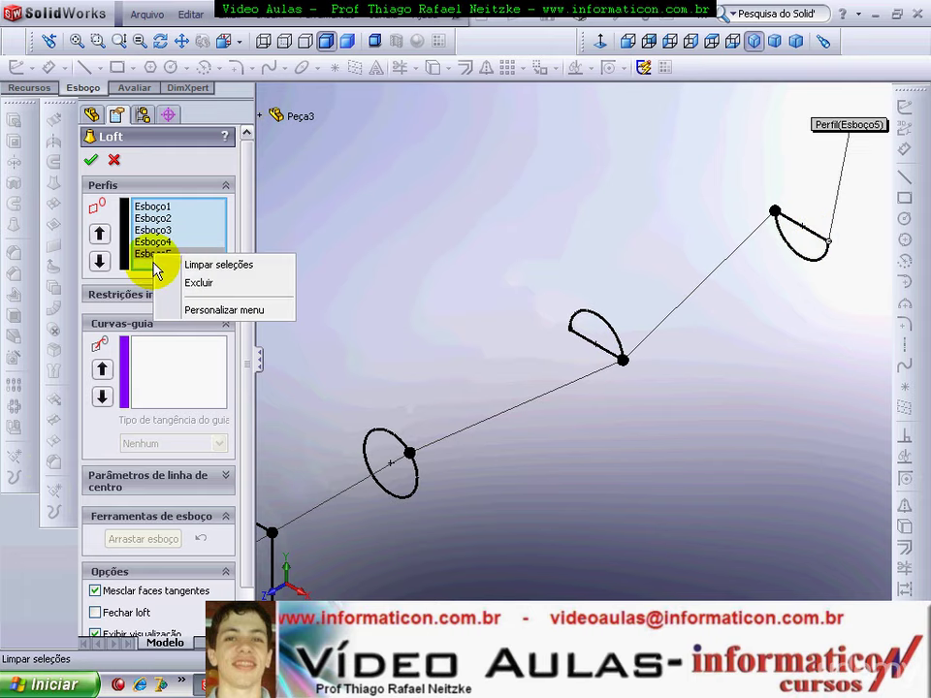
pyautogui.click(141, 253)
pyautogui.rightClick(161, 258)
pyautogui.click(243, 284)
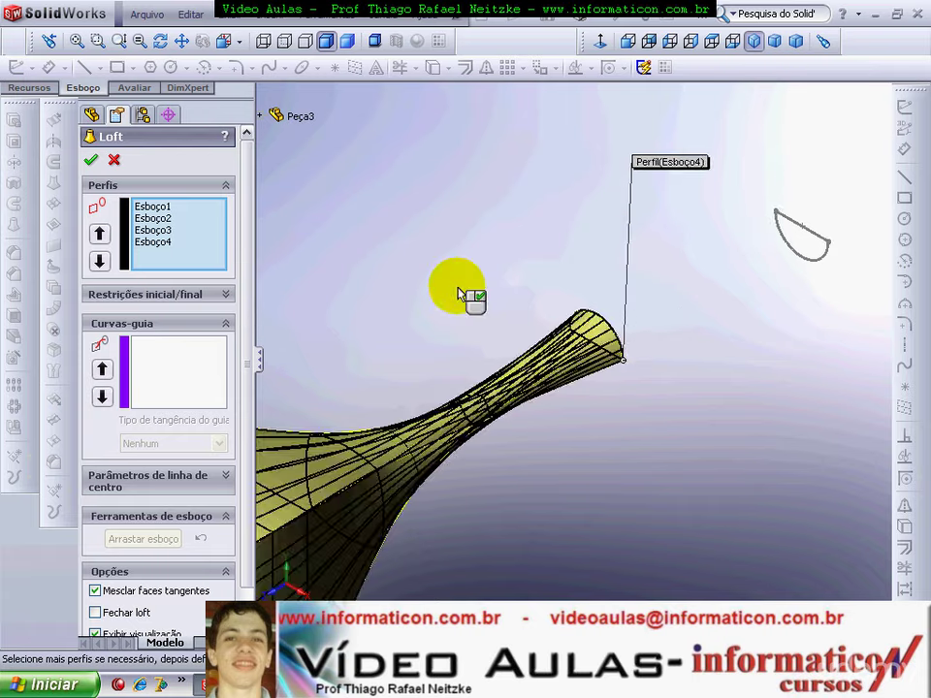
# Accept the four-profile loft preview, then orbit the gourd-shaped Loft1 solid into a standard view
pyautogui.press('f')
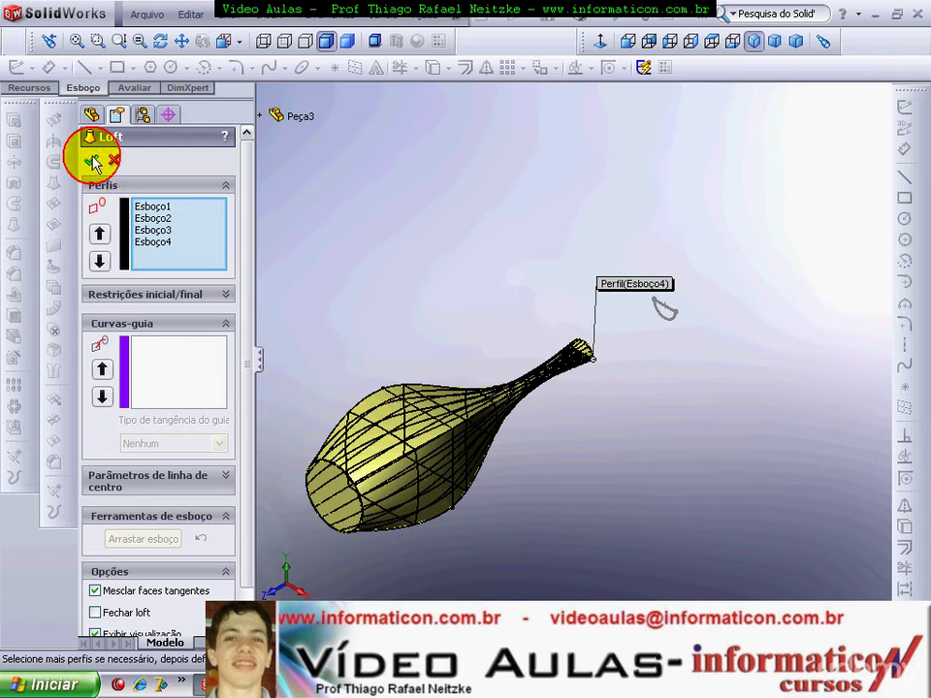
pyautogui.click(92, 161)
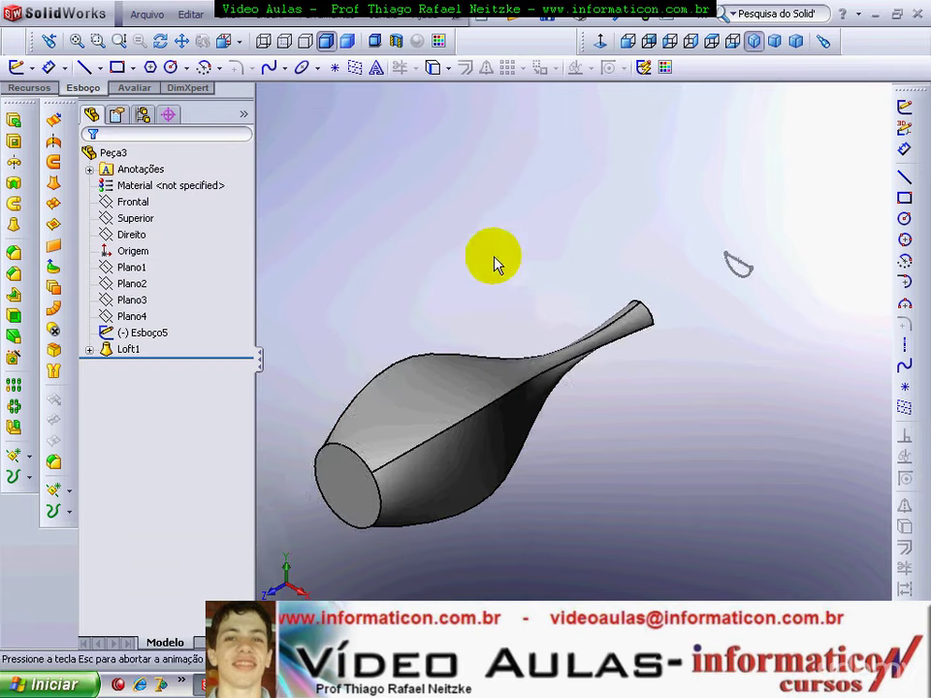
pyautogui.moveTo(495, 260)
pyautogui.mouseDown(button='middle')
pyautogui.moveTo(322, 253)
pyautogui.moveTo(175, 212)
pyautogui.mouseUp(button='middle')
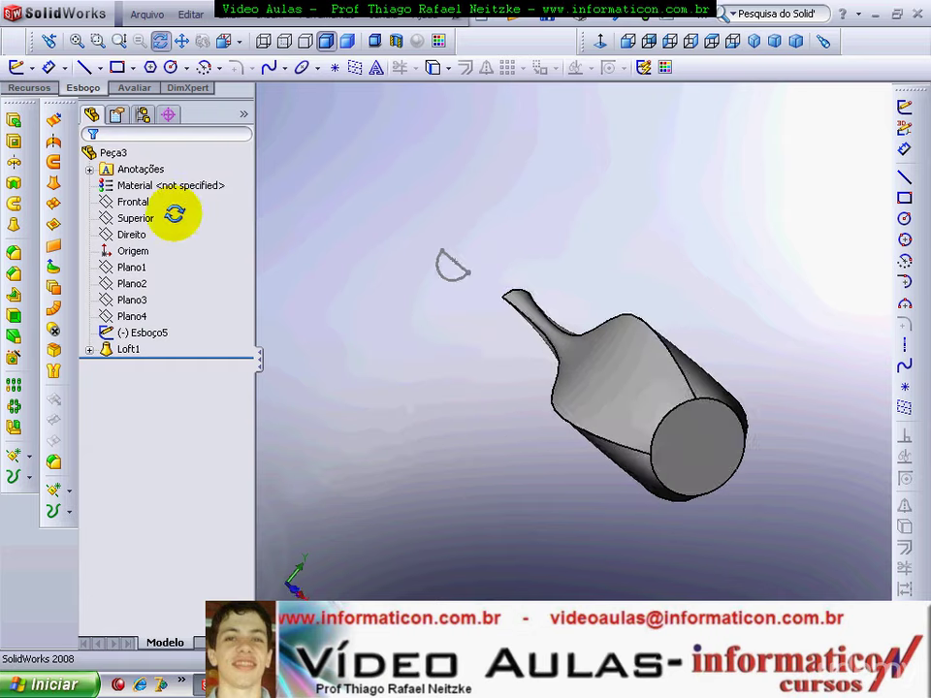
pyautogui.click(754, 51)
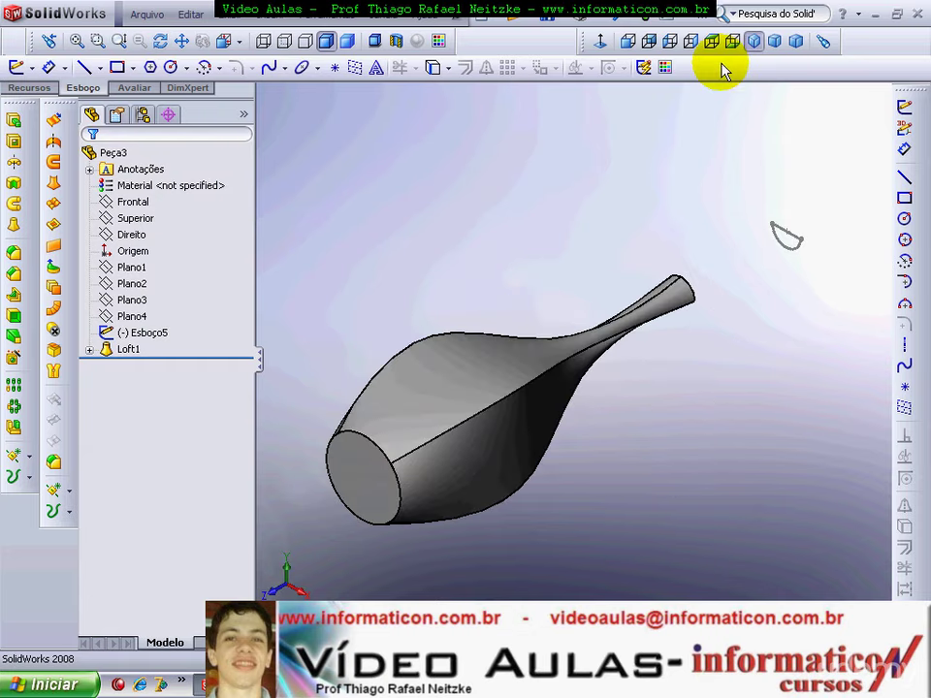
# Edit Esboço5 viewed normal to its plane, deleting its horizontal line and then restoring it
pyautogui.rightClick(113, 337)
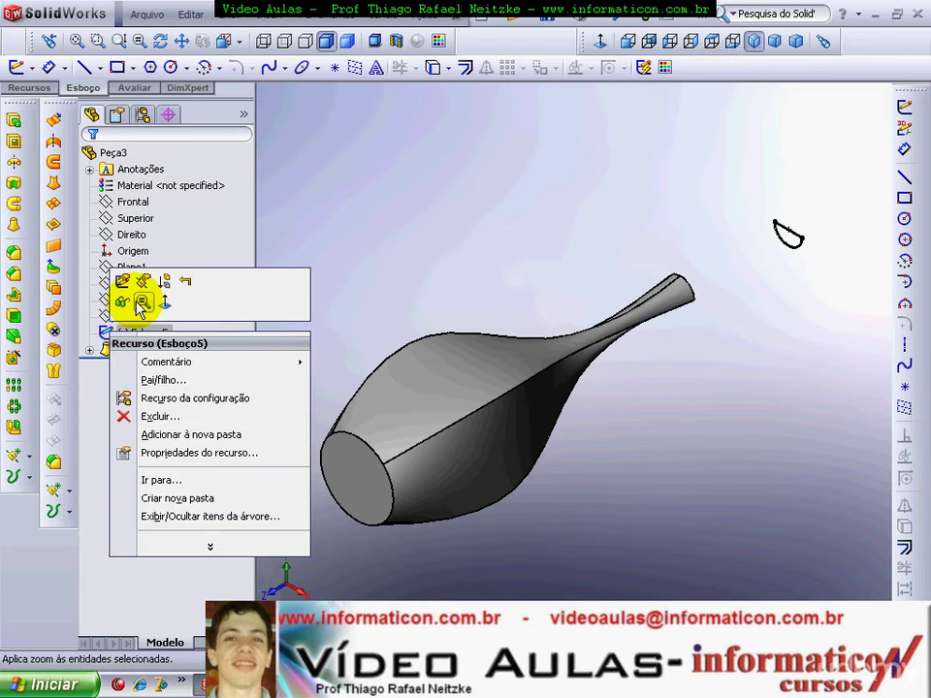
pyautogui.click(117, 277)
pyautogui.click(635, 42)
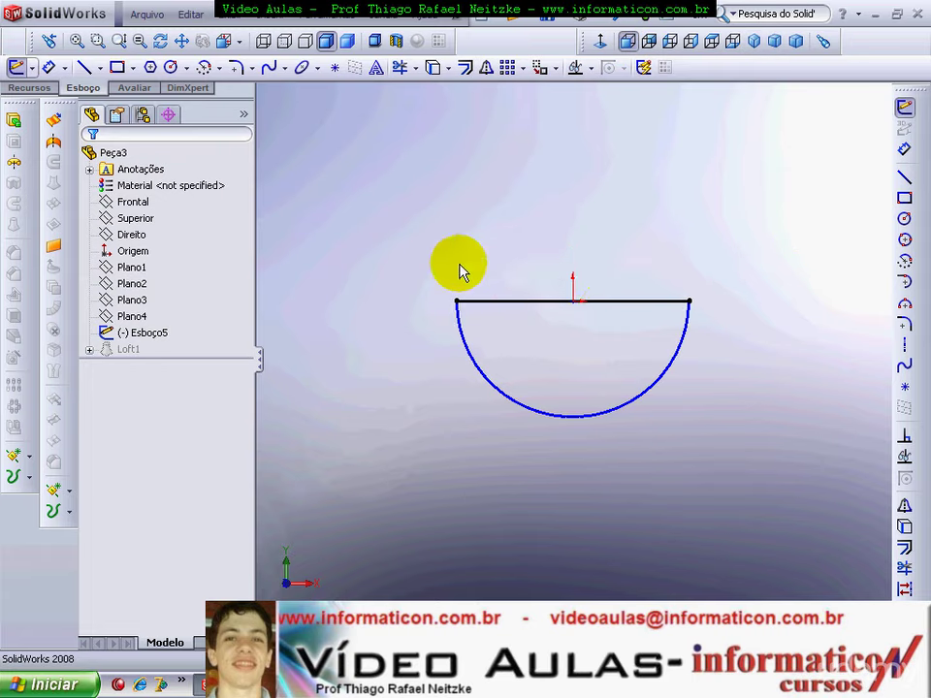
pyautogui.click(521, 303)
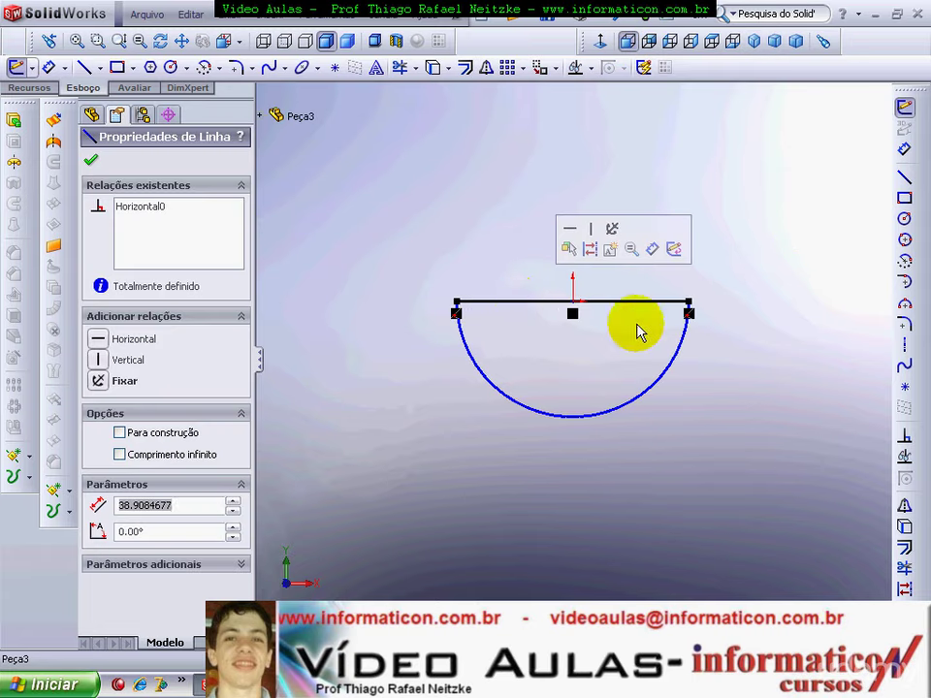
pyautogui.press('Delete')
pyautogui.hotkey('ctrl', 'z')
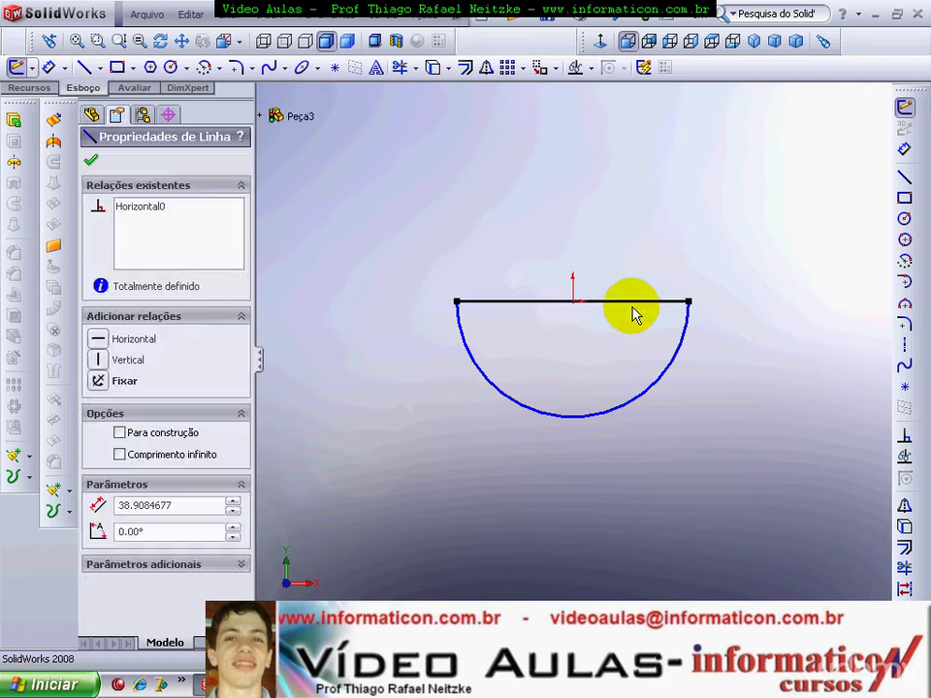
# Make the horizontal line construction geometry, exit Esboço5, and return to isometric view
pyautogui.click(629, 304)
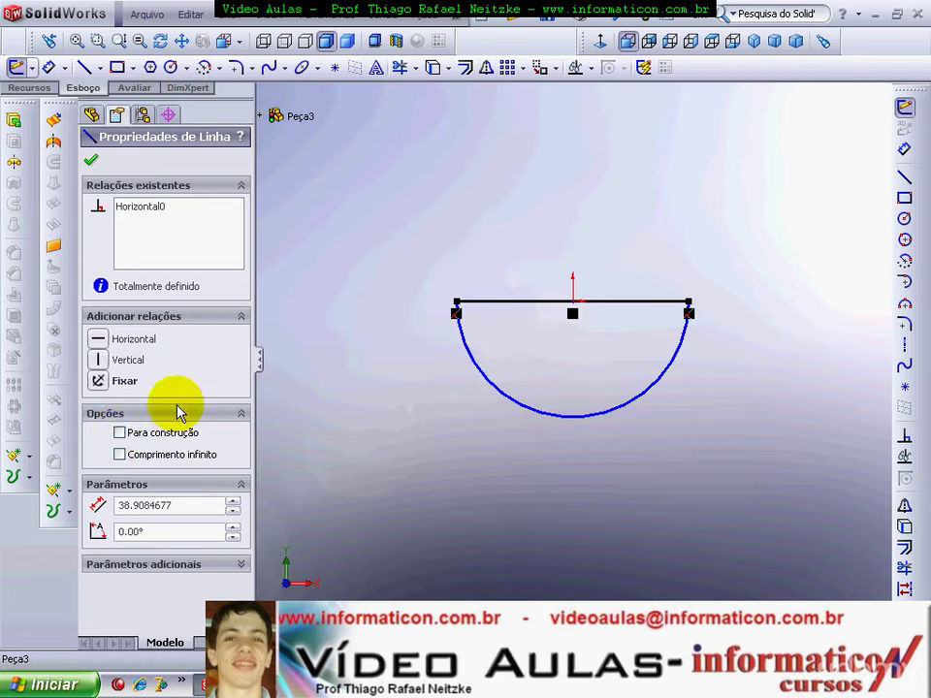
pyautogui.click(120, 433)
pyautogui.moveTo(401, 193)
pyautogui.mouseDown()
pyautogui.moveTo(506, 289)
pyautogui.moveTo(786, 465)
pyautogui.mouseUp()
pyautogui.click(907, 514)
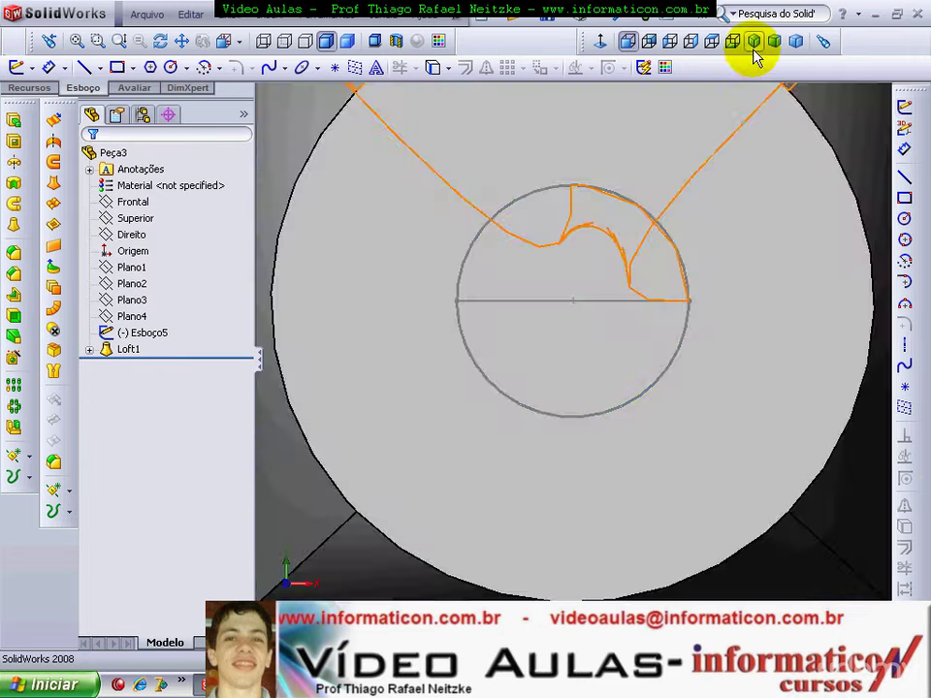
pyautogui.click(754, 43)
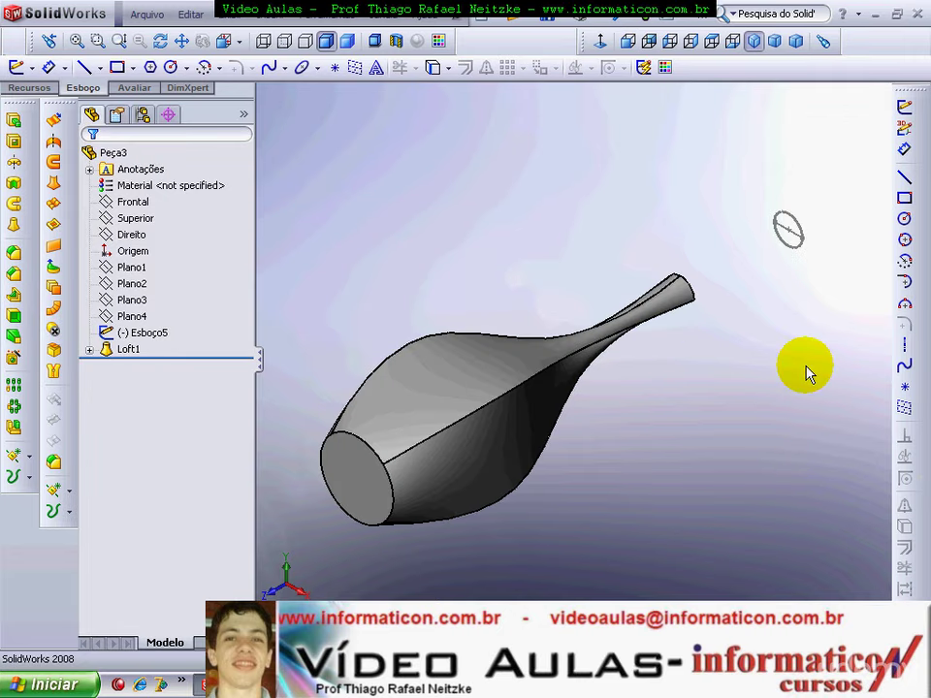
# Edit Loft1 to add Esboço5 after Esboço3 and Esboço4, aligning its connector point
pyautogui.rightClick(111, 351)
pyautogui.click(126, 303)
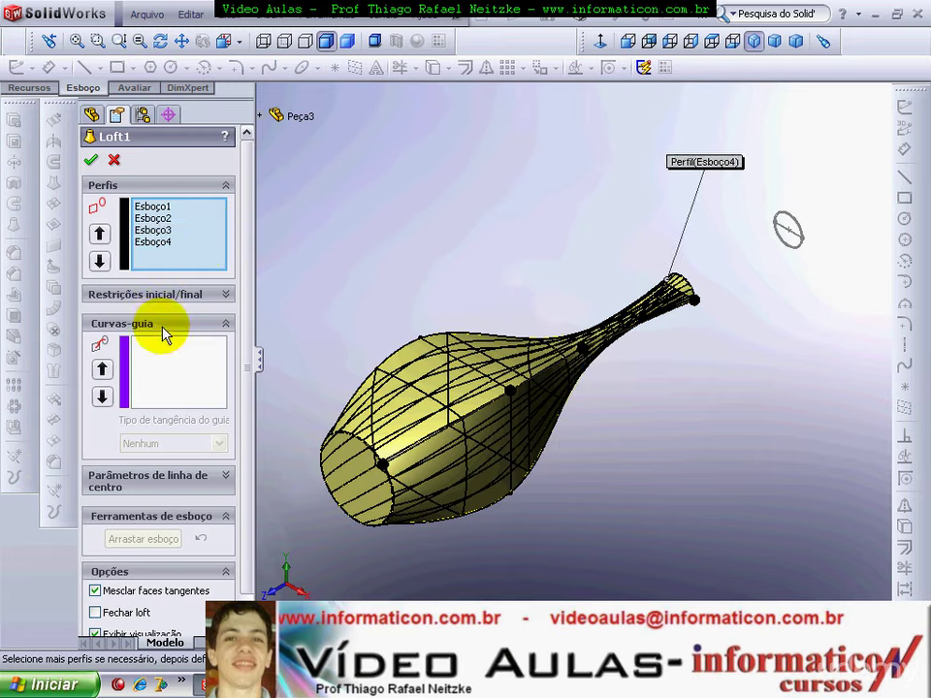
pyautogui.click(152, 229)
pyautogui.scroll(-2, 800, 271)
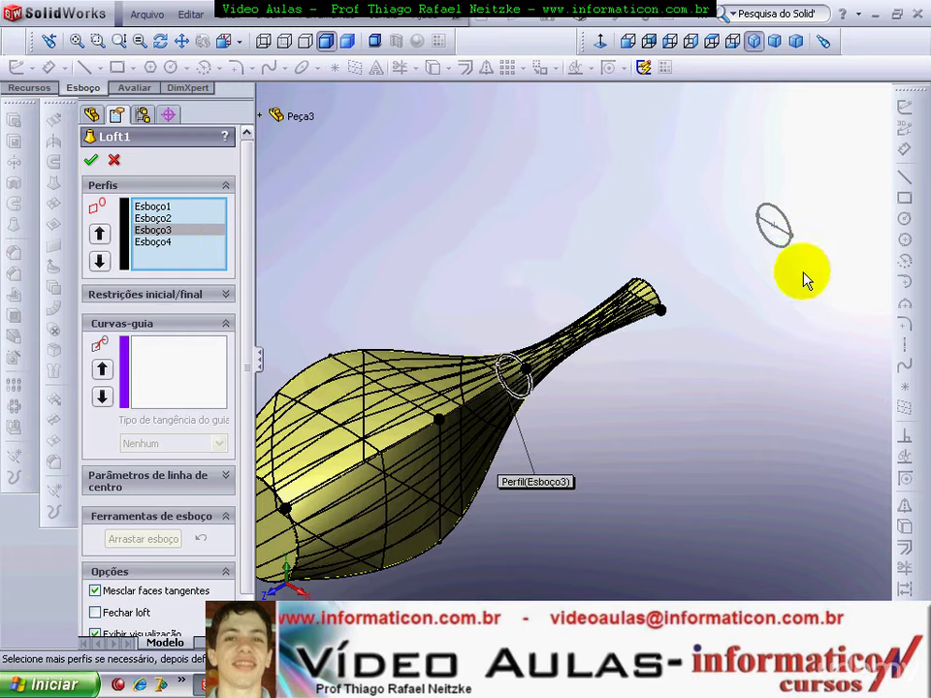
pyautogui.click(176, 242)
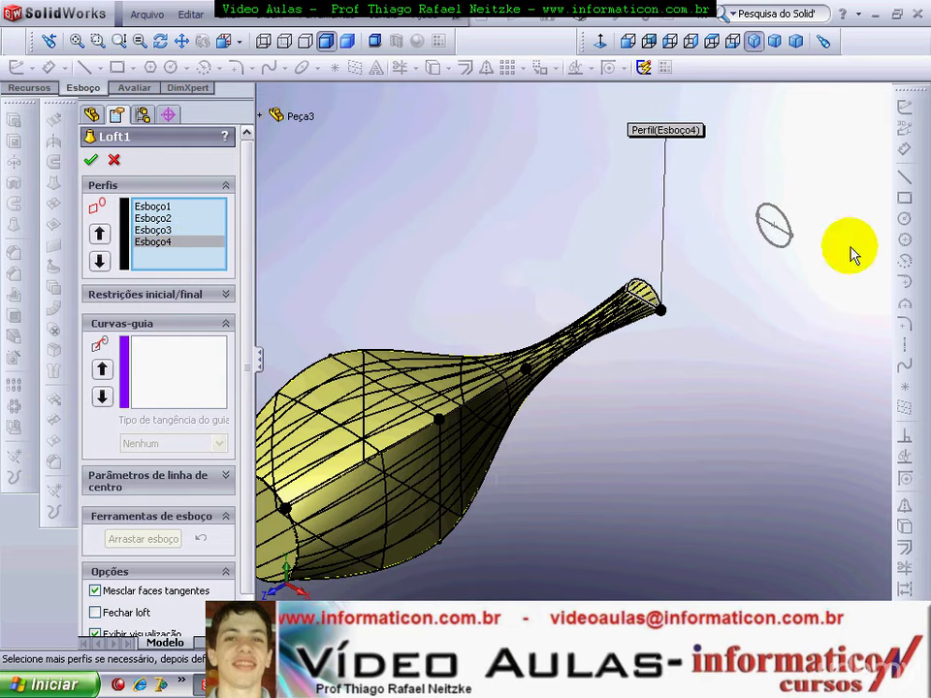
pyautogui.click(785, 225)
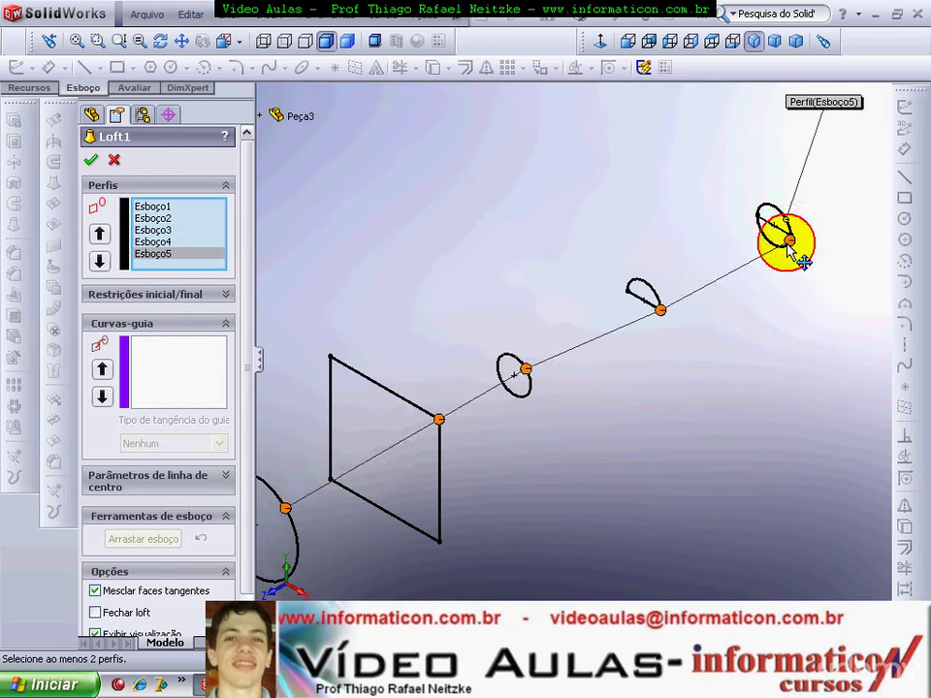
pyautogui.moveTo(789, 242)
pyautogui.mouseDown()
pyautogui.moveTo(766, 228)
pyautogui.moveTo(768, 245)
pyautogui.mouseUp()
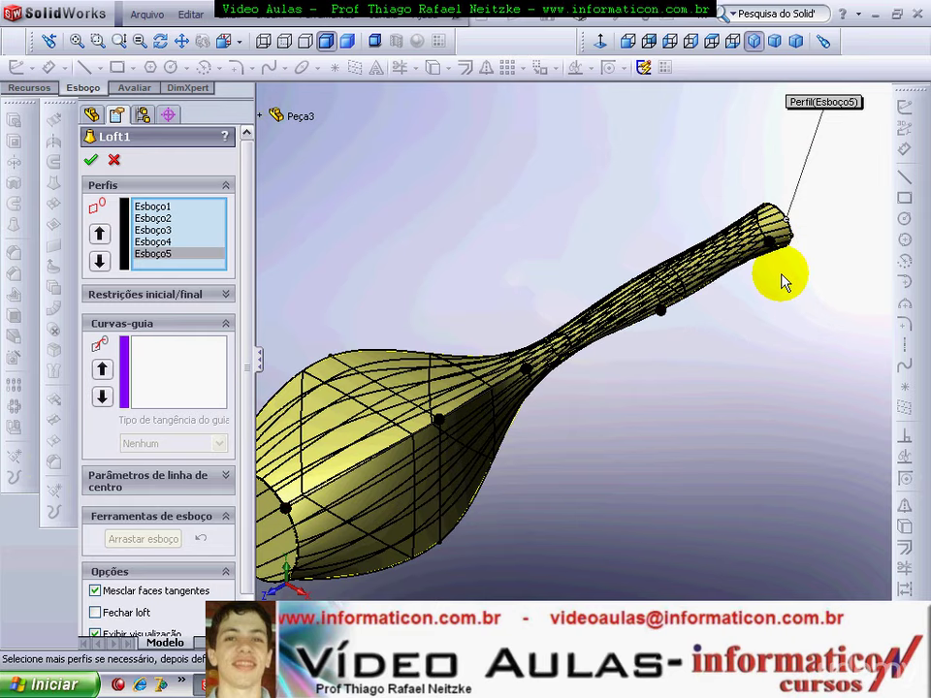
pyautogui.click(90, 162)
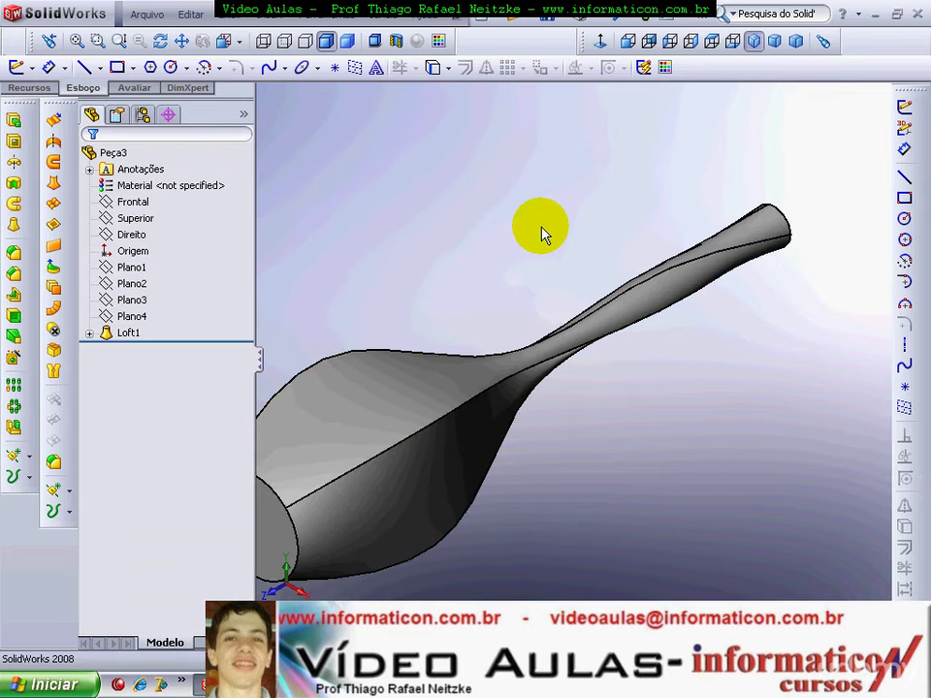
pyautogui.scroll(3, 563, 271)
pyautogui.scroll(-2, 653, 374)
pyautogui.moveTo(653, 374)
pyautogui.mouseDown(button='middle')
pyautogui.moveTo(638, 339)
pyautogui.moveTo(571, 260)
pyautogui.moveTo(449, 186)
pyautogui.moveTo(401, 160)
pyautogui.moveTo(231, 129)
pyautogui.mouseUp(button='middle')
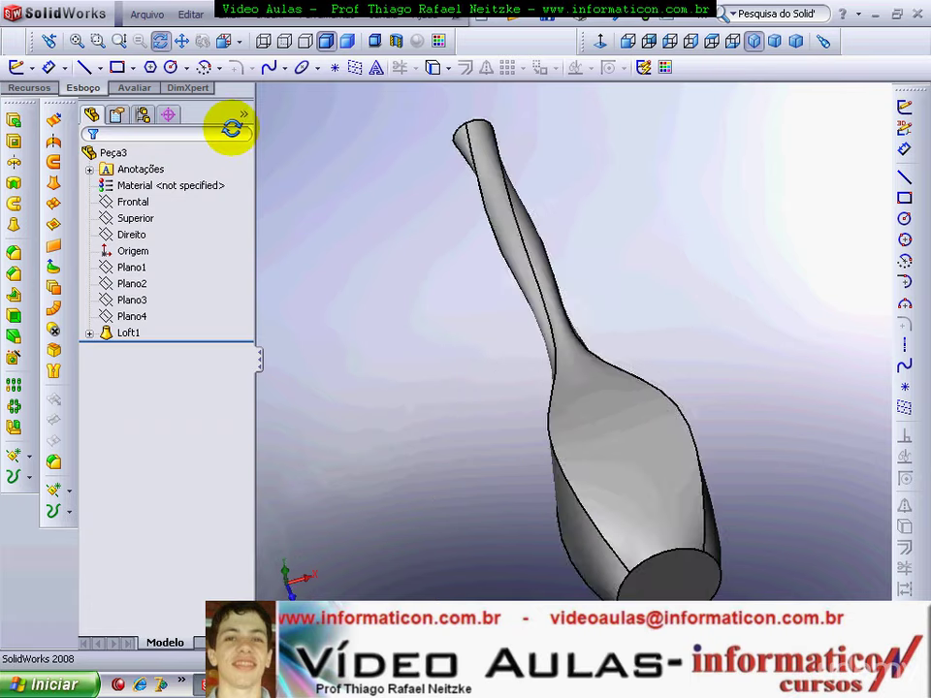
pyautogui.click(734, 42)
pyautogui.click(769, 43)
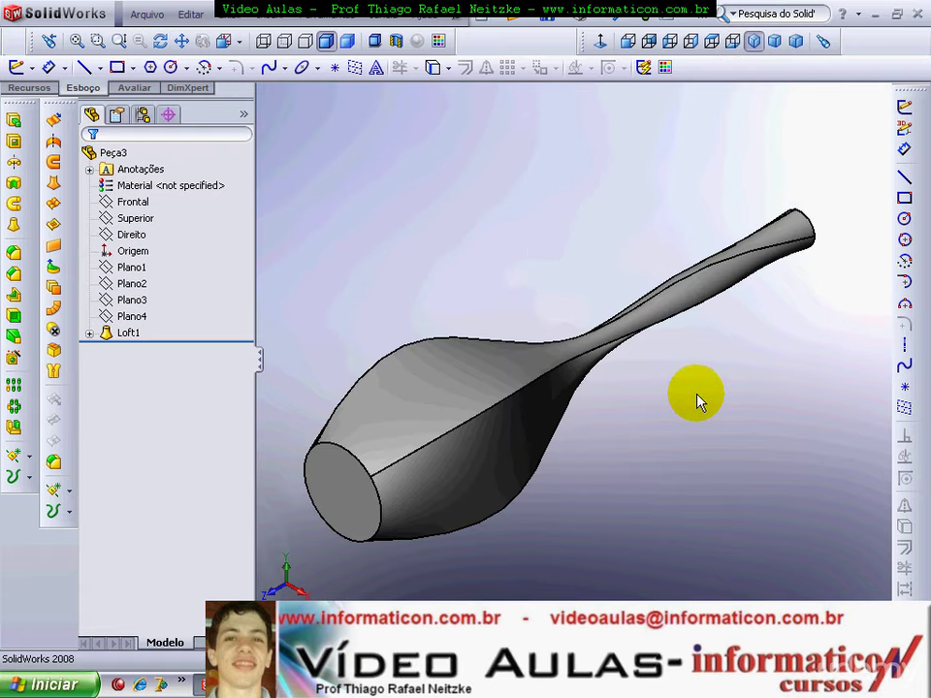
pyautogui.moveTo(624, 399)
pyautogui.mouseDown(button='middle')
pyautogui.moveTo(519, 316)
pyautogui.moveTo(445, 299)
pyautogui.moveTo(98, 278)
pyautogui.mouseUp(button='middle')
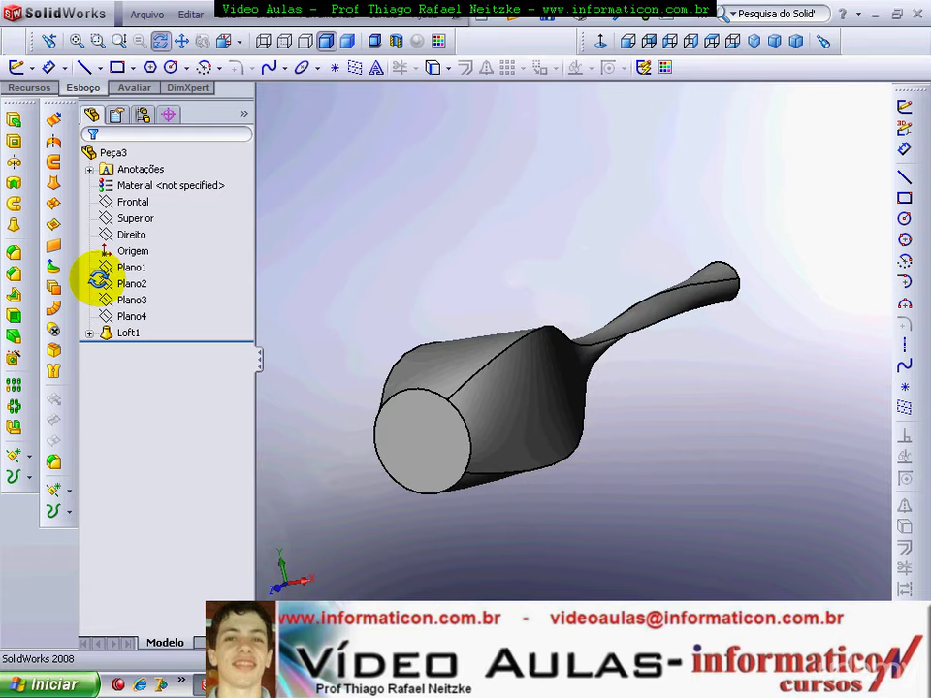
pyautogui.click(753, 41)
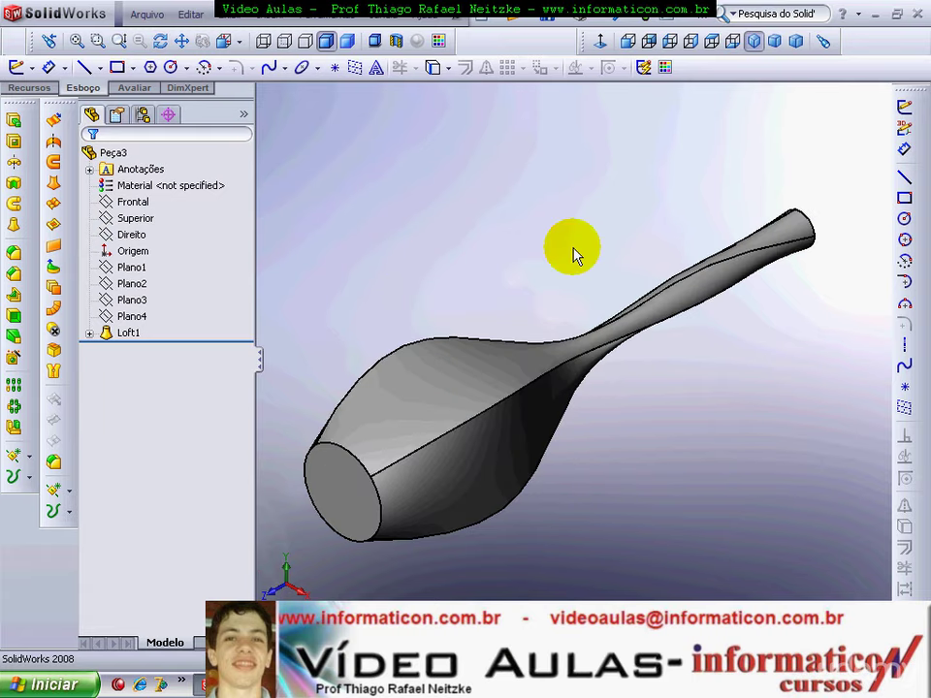